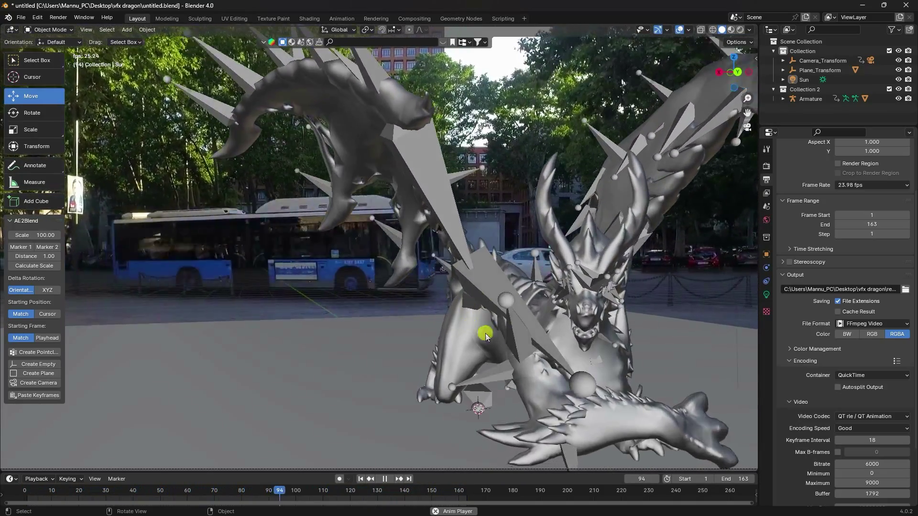
Step: Stop the dragon animation in Blender, switch to After Effects and preview the finished dragon composite from the start
click(386, 479)
mouse_move(238, 510)
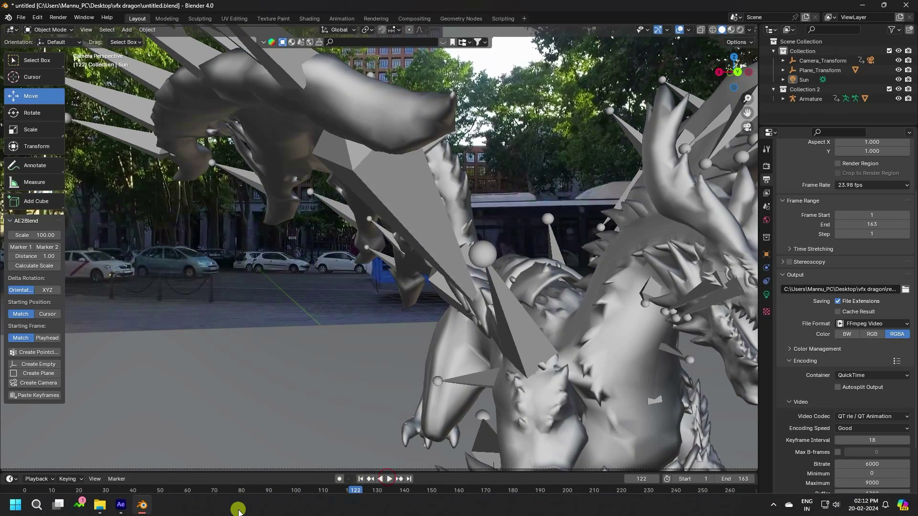
click(120, 505)
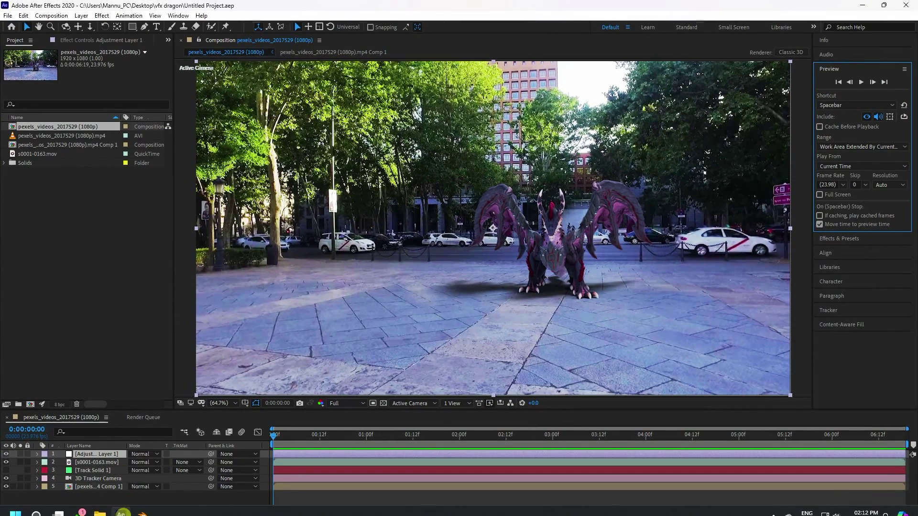
click(838, 82)
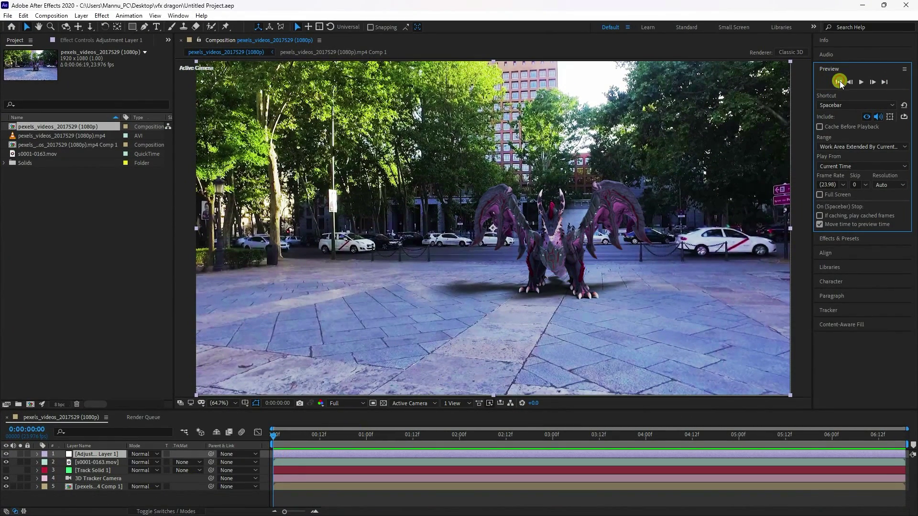
click(860, 83)
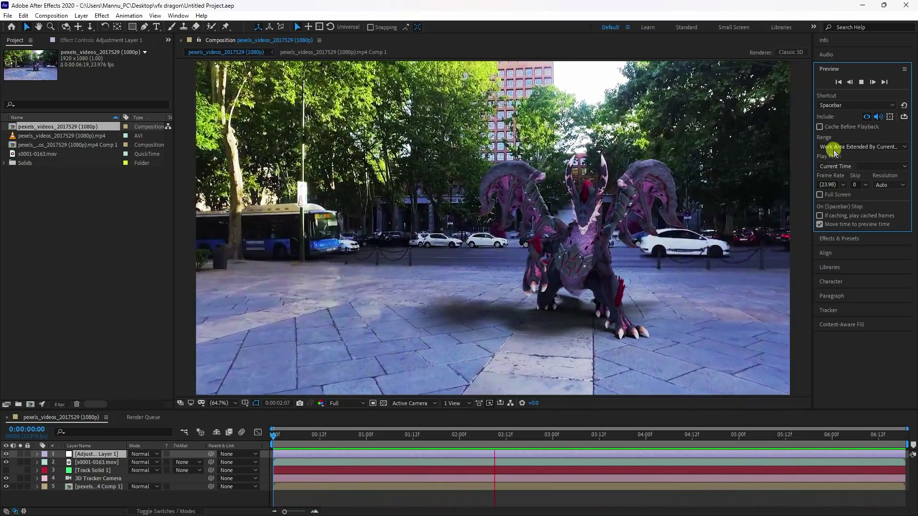
click(860, 82)
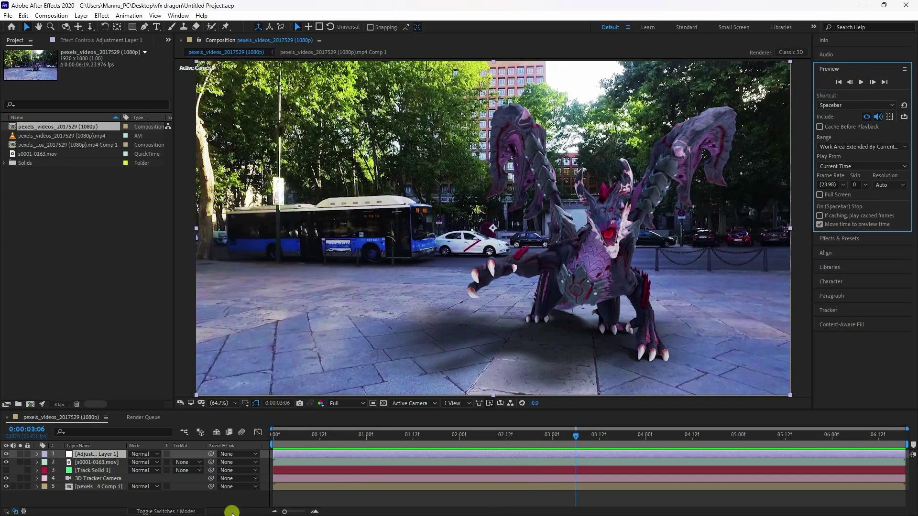
Step: Switch to Blender, go to frame 70 and show the dragon scene in rendered viewport shading
click(141, 505)
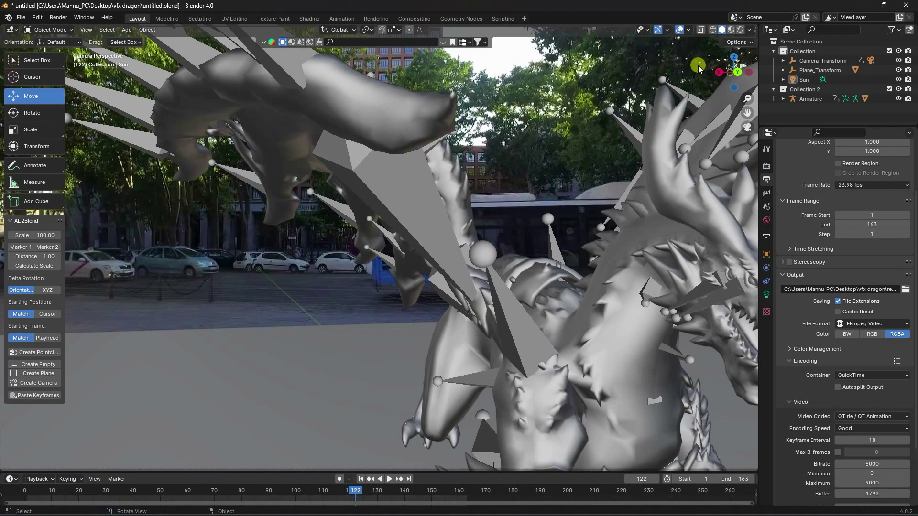
drag(354, 493, 214, 493)
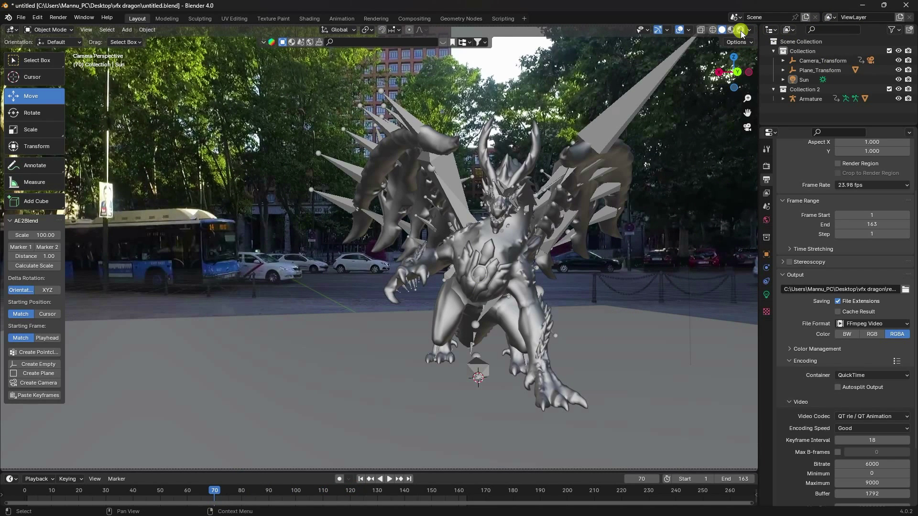
click(740, 30)
click(367, 309)
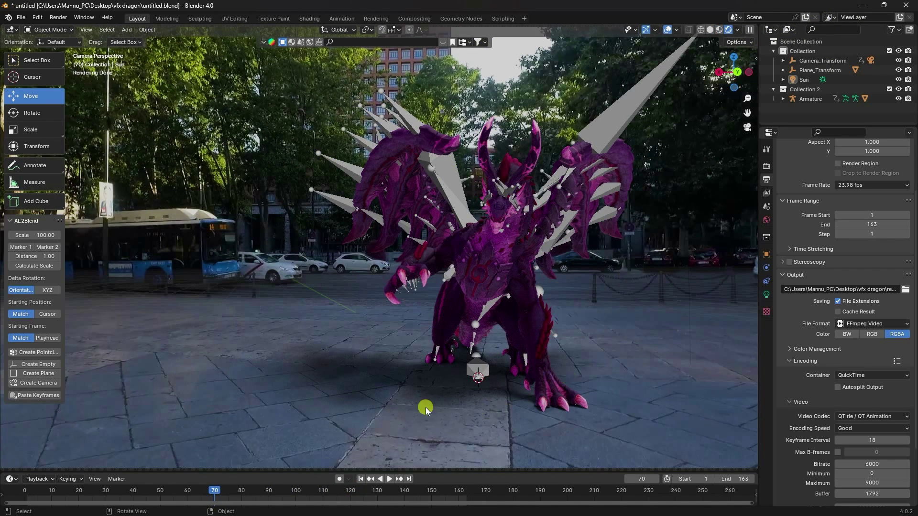
click(809, 117)
Step: Create a new General file in Blender
click(21, 17)
mouse_move(57, 28)
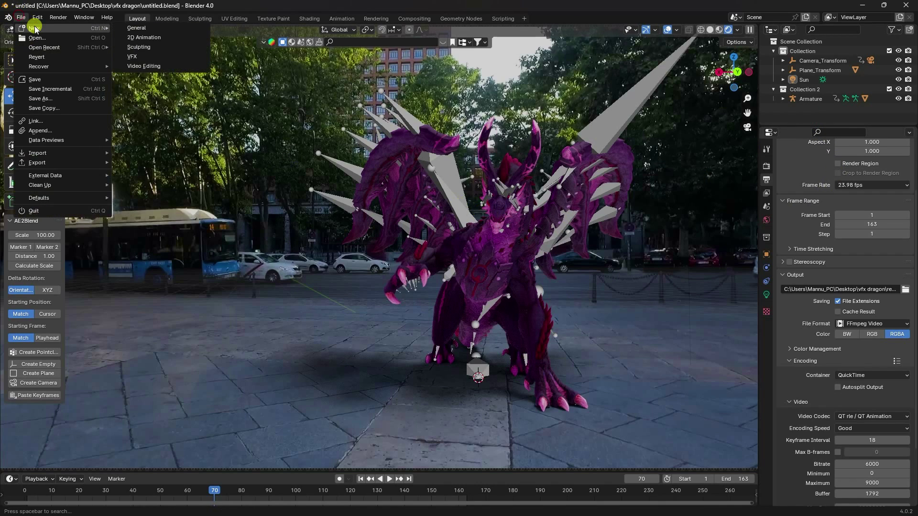
click(124, 27)
click(477, 281)
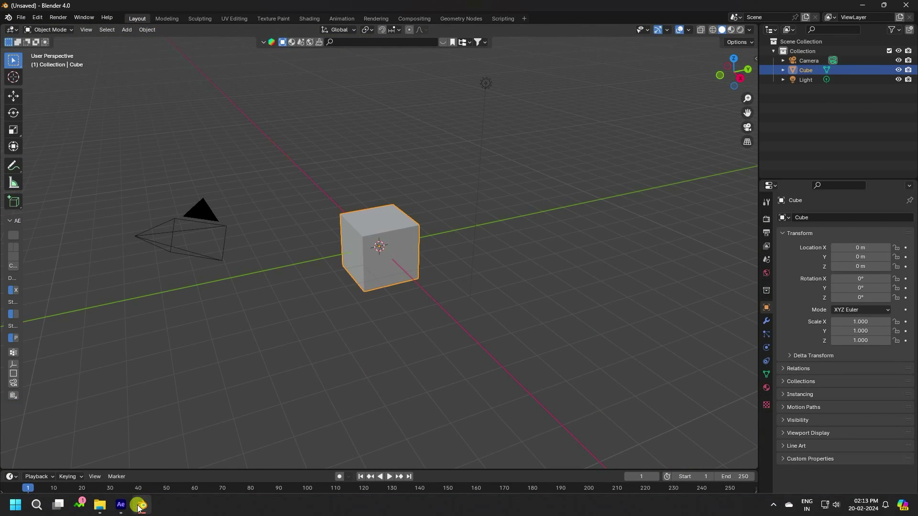
Step: Switch to After Effects and start a new project
click(120, 508)
click(8, 15)
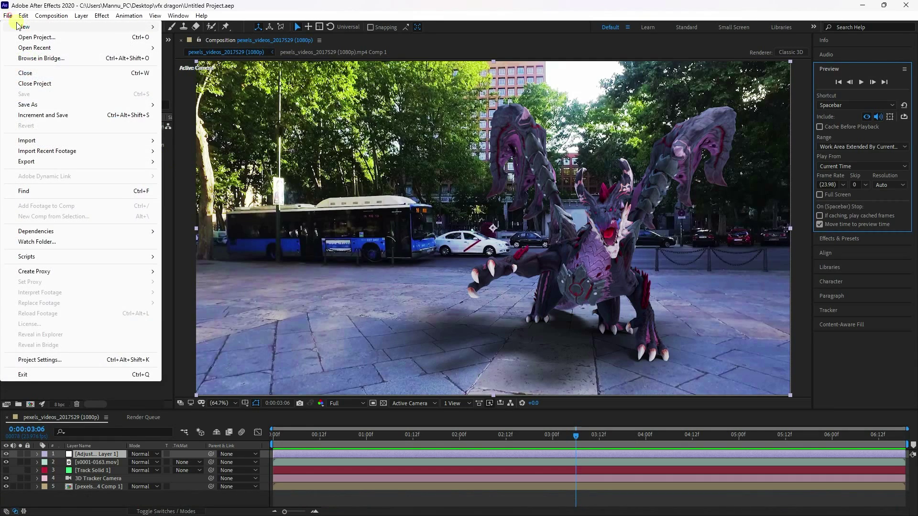
click(21, 26)
click(212, 29)
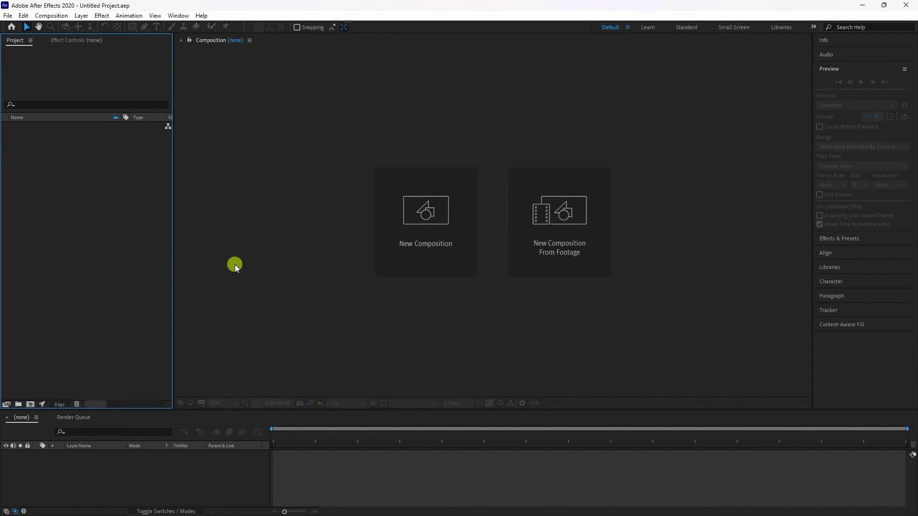
click(559, 243)
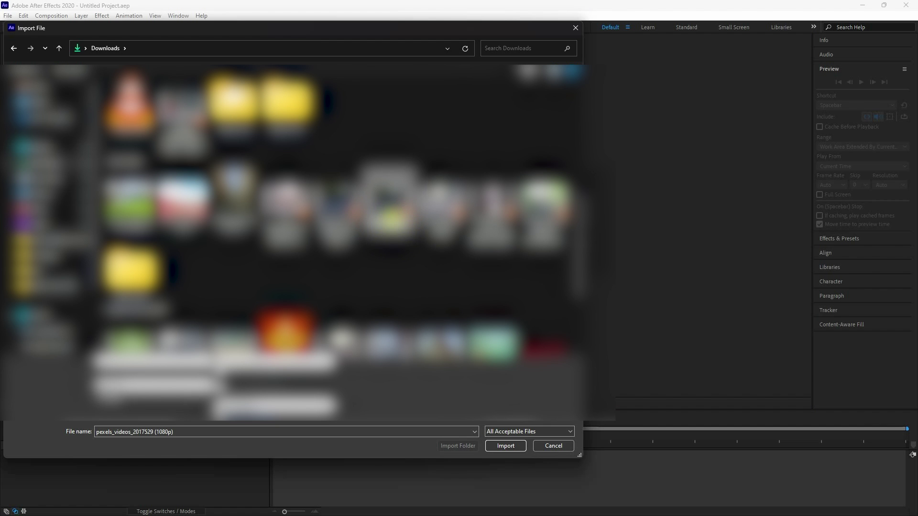
click(518, 447)
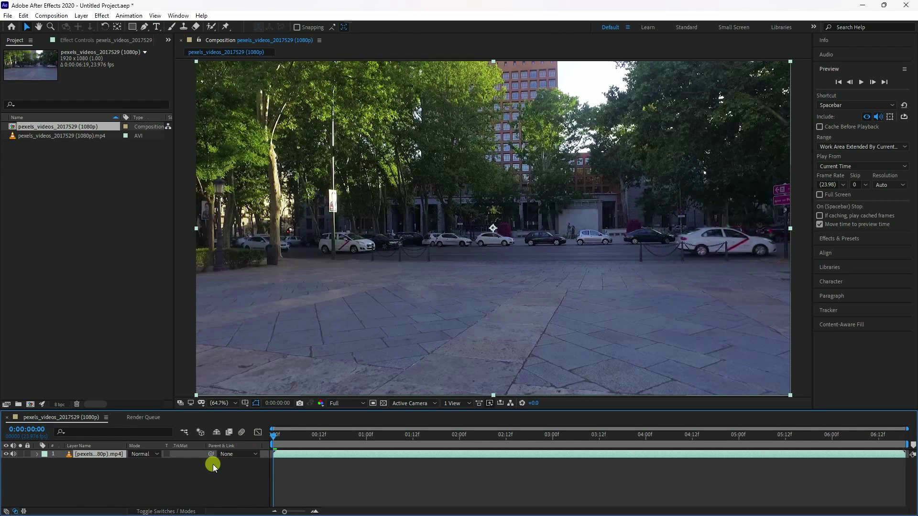
scroll(392, 317, down, 1)
key(slash)
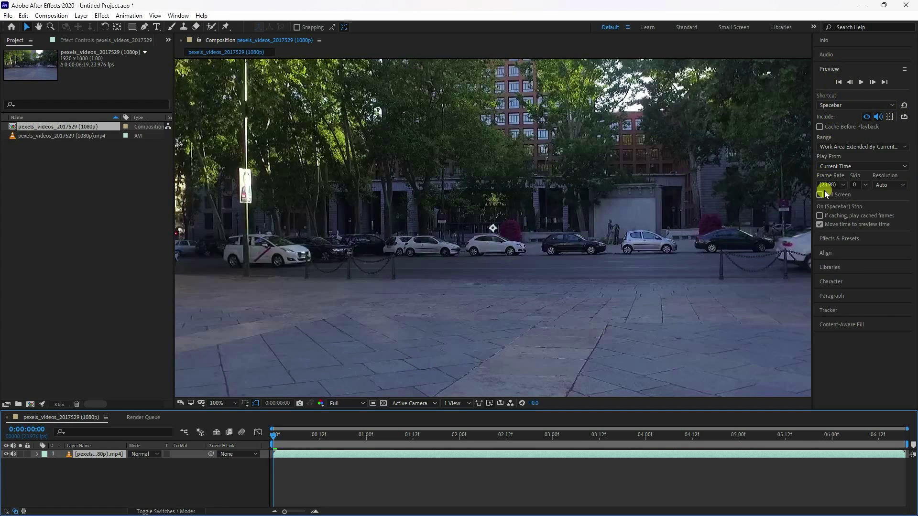
Step: Apply the Curves effect to the street video layer and raise the midtones of its RGB curve
click(836, 239)
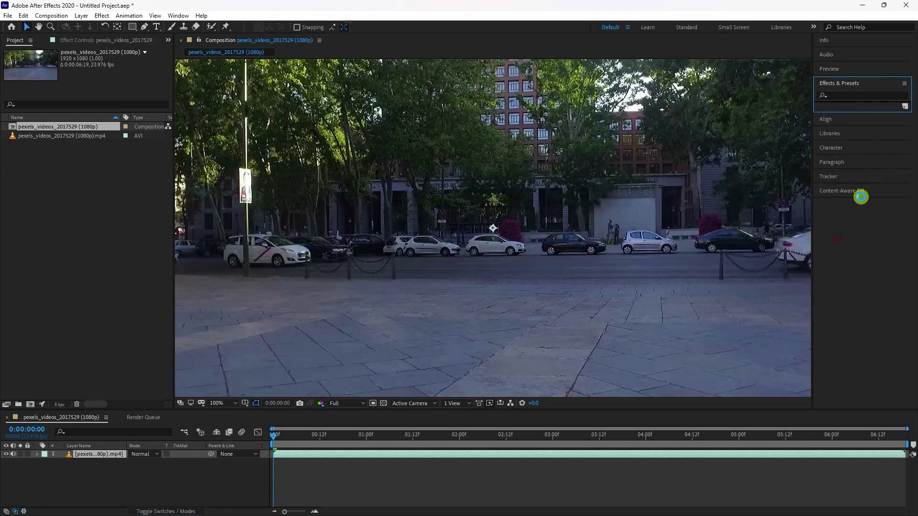
click(841, 97)
text(cur)
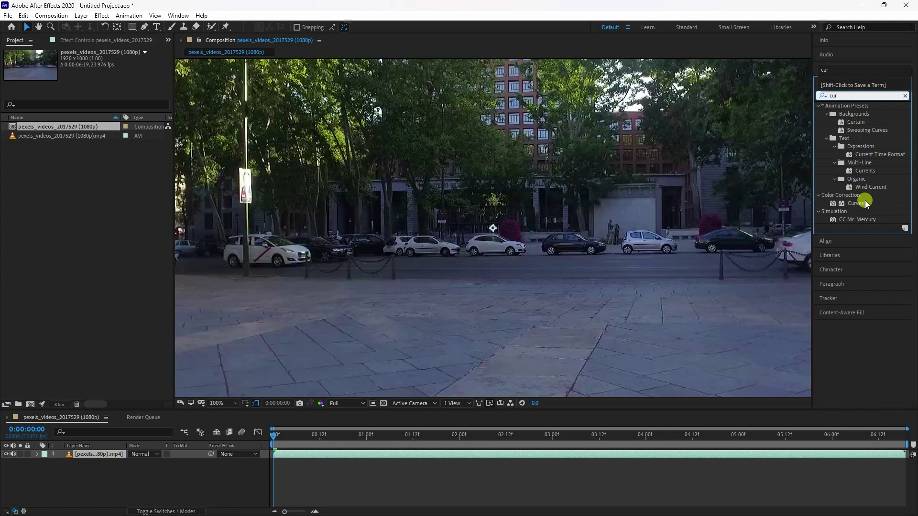
drag(865, 202, 99, 457)
drag(85, 152, 100, 130)
drag(51, 176, 59, 173)
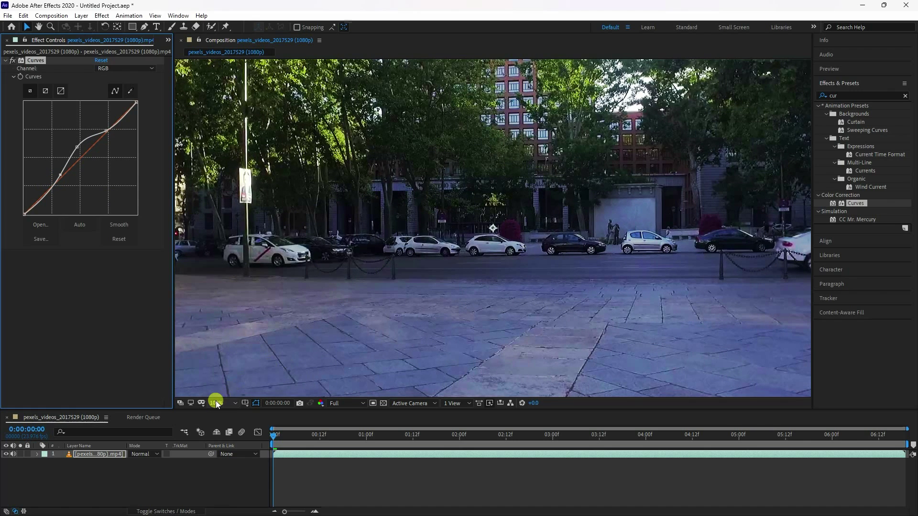
Step: Preview the colour-corrected footage and return the current time to 0:00:00:03
click(832, 69)
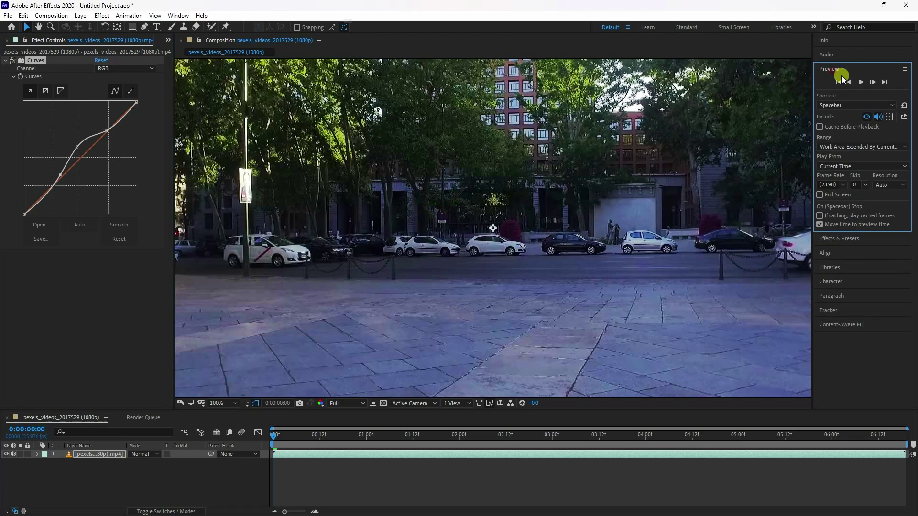
click(860, 82)
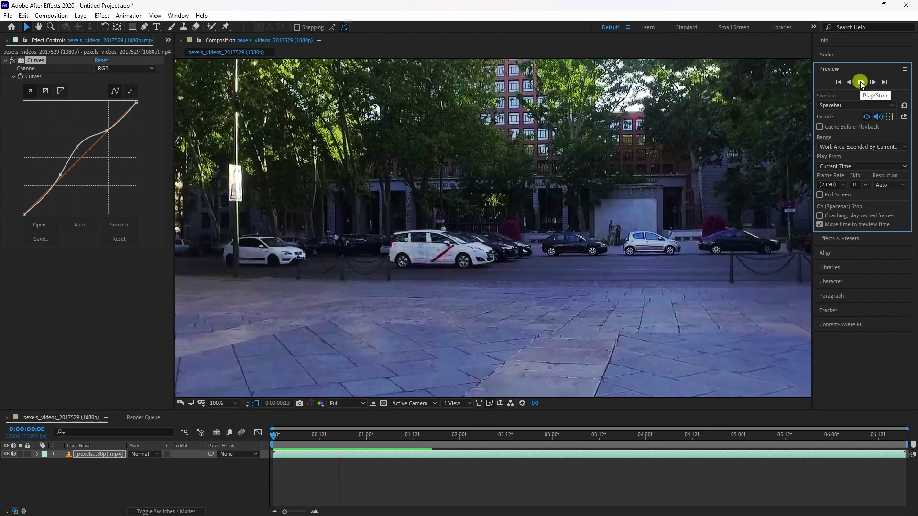
click(512, 332)
drag(381, 435, 285, 436)
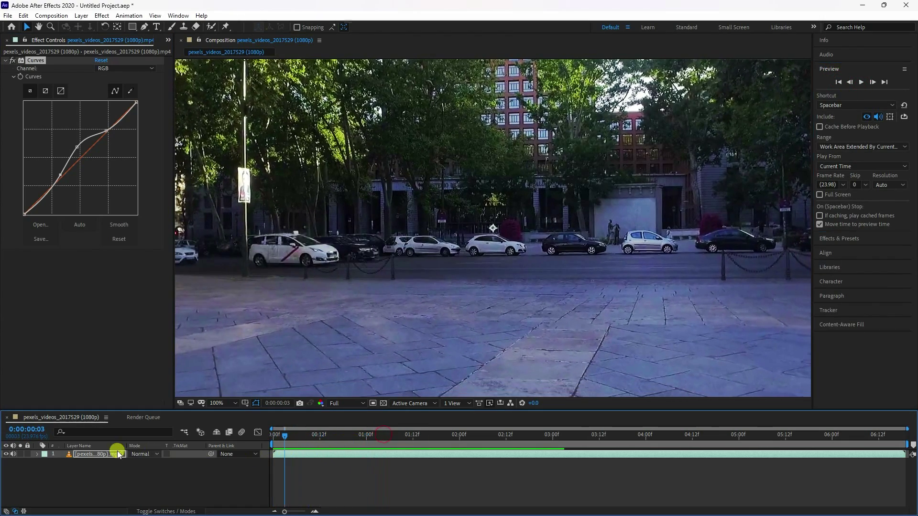
Step: Pre-compose the street video layer, moving all attributes into the new composition
right_click(89, 455)
click(116, 403)
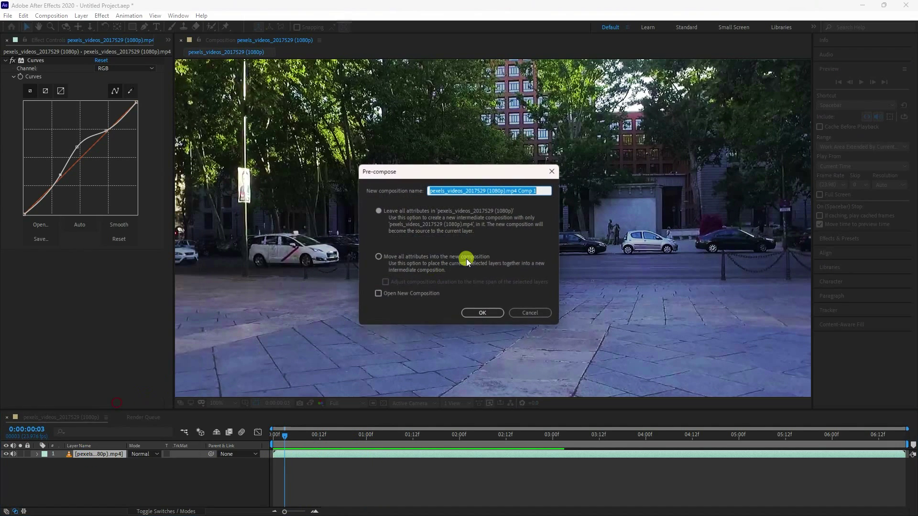
click(393, 255)
click(480, 312)
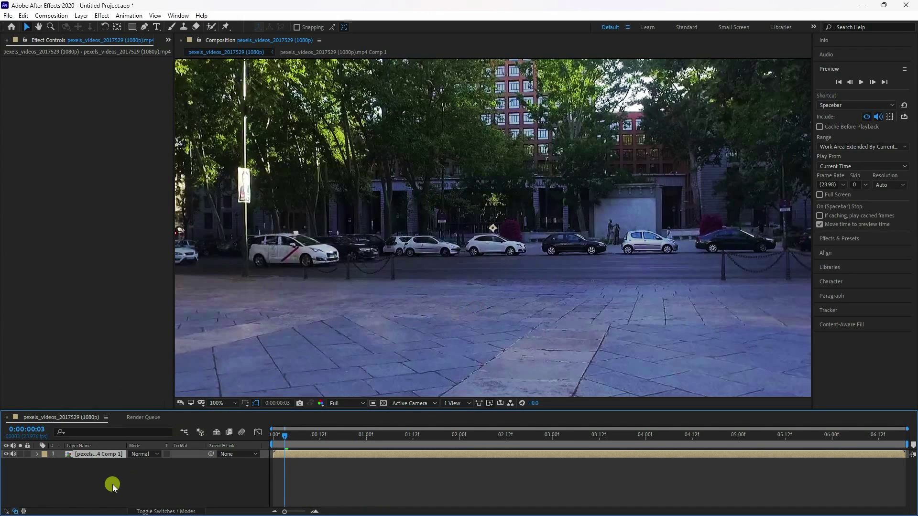
Step: Run the 3D Camera Tracker on the pre-composed layer with Detailed Analysis enabled
click(95, 453)
click(835, 309)
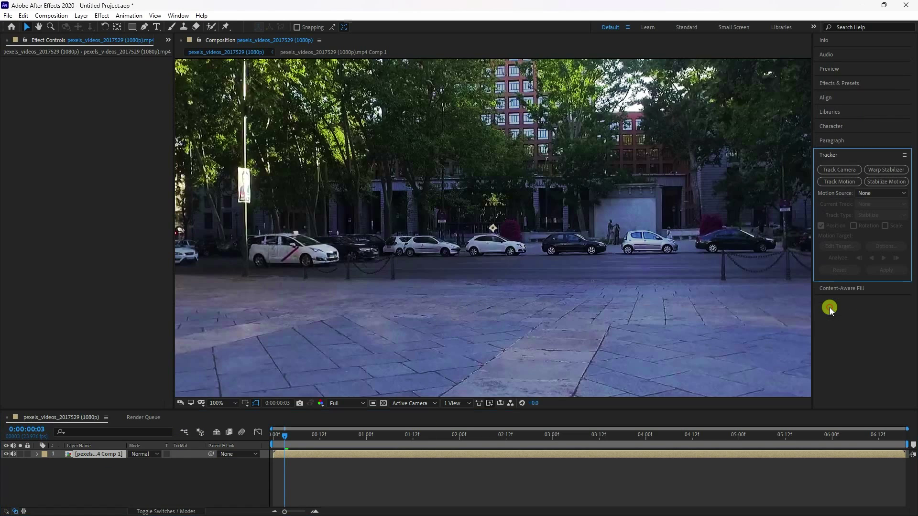
click(836, 169)
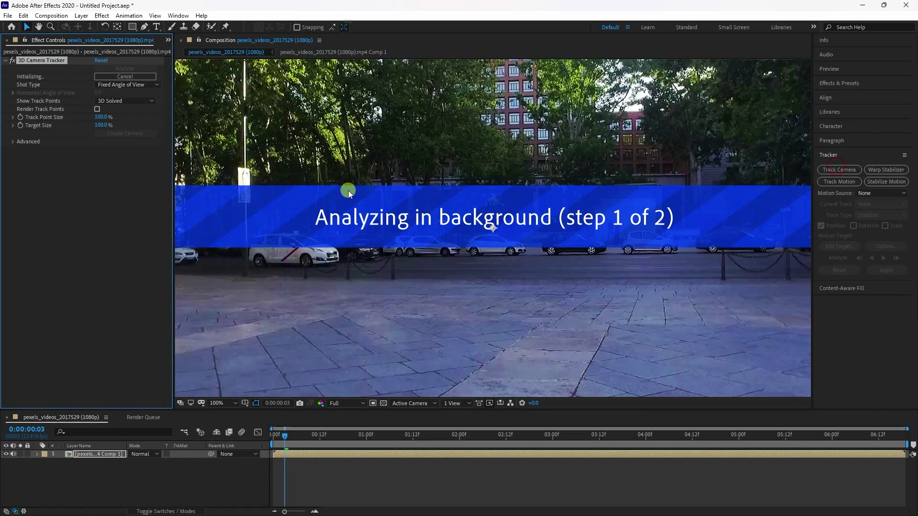
click(12, 141)
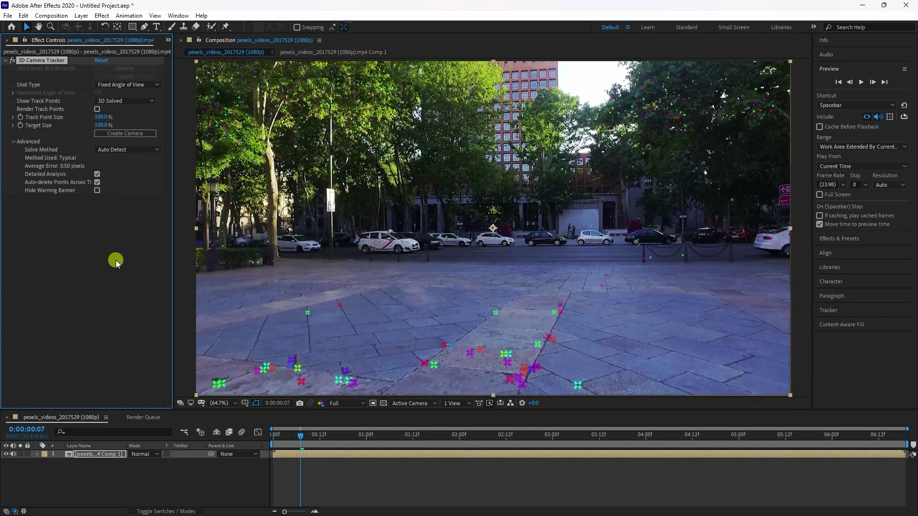
Step: At 0:00:02:17, set the ground plane and origin from a group of pavement track points and create a solid and camera there
drag(255, 410, 254, 427)
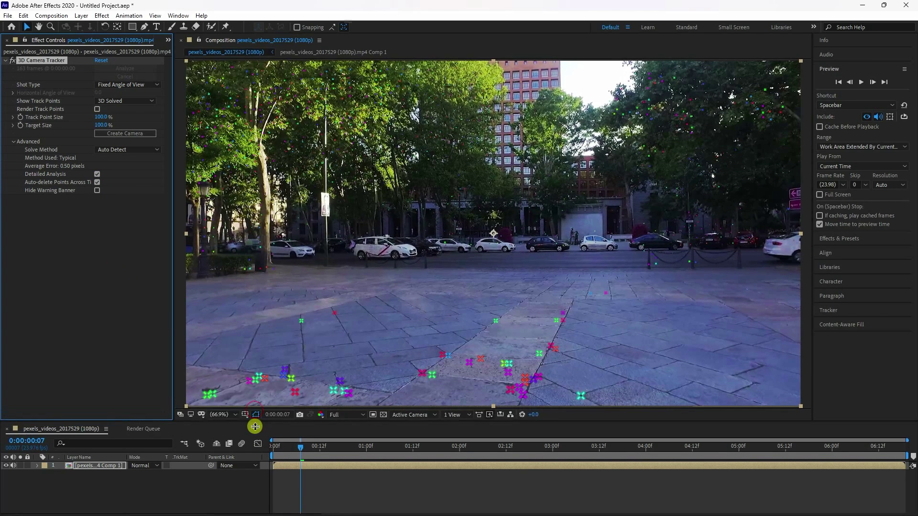
drag(307, 451, 525, 453)
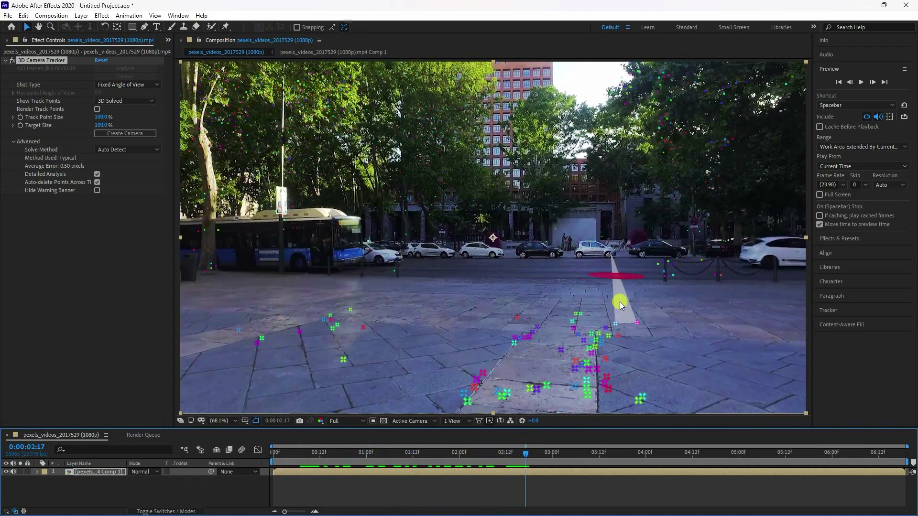
mouse_move(458, 328)
mouse_down()
mouse_move(500, 349)
mouse_move(558, 353)
mouse_move(610, 343)
mouse_move(618, 315)
mouse_up()
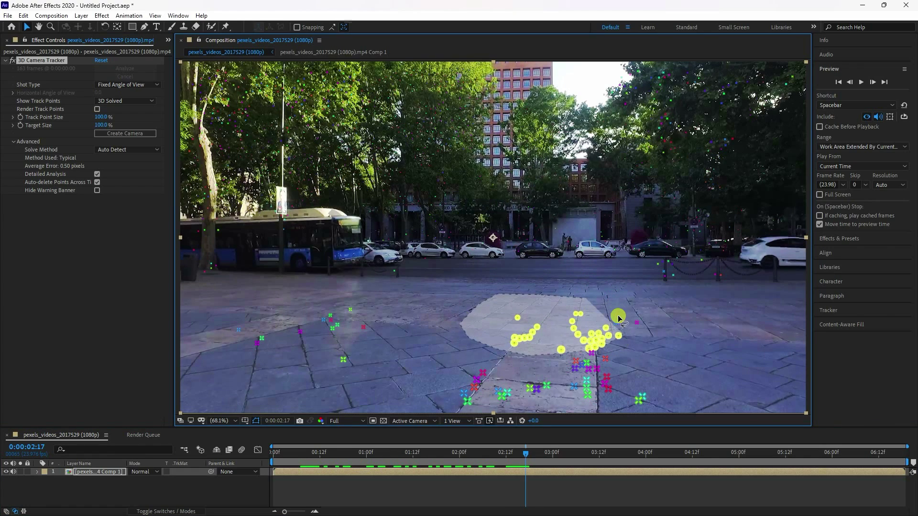
drag(527, 293, 519, 296)
right_click(547, 329)
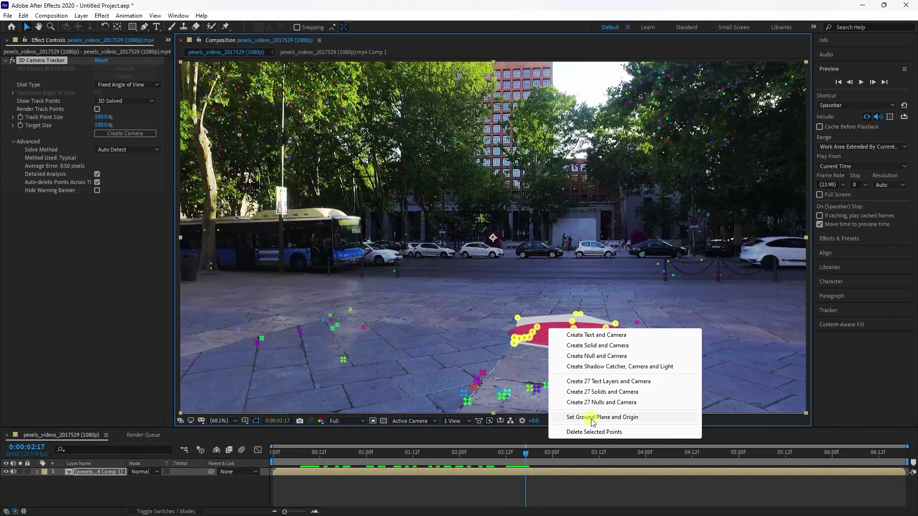
click(592, 417)
right_click(548, 329)
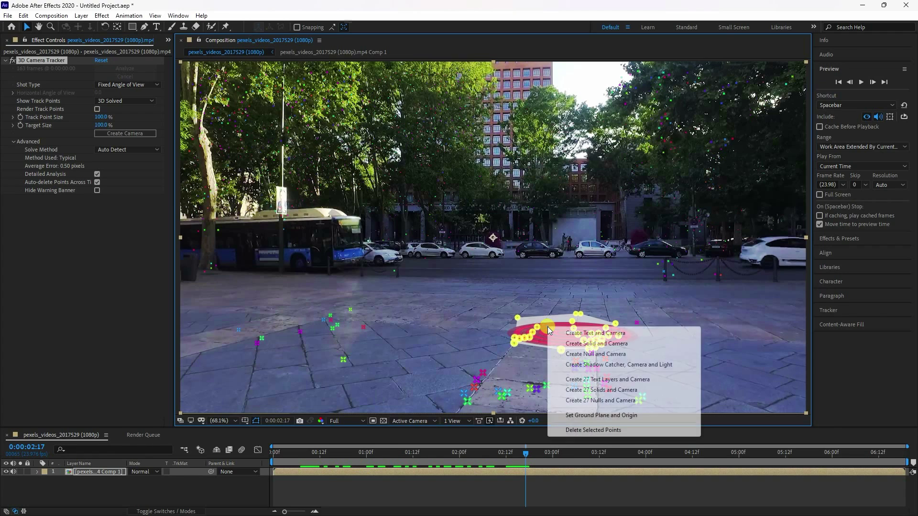
click(579, 344)
Step: Scrub and preview the composition from the start to check how the track solid sticks to the pavement
drag(518, 452, 390, 452)
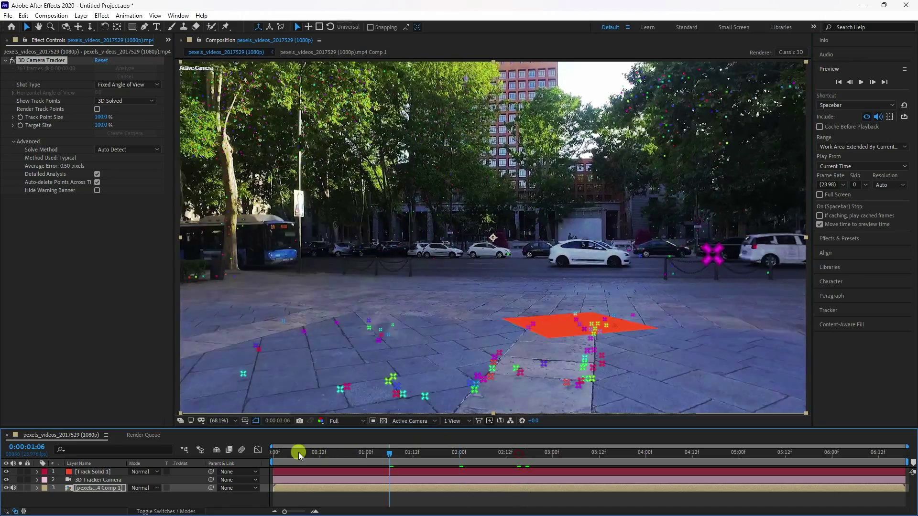
key(Home)
click(306, 488)
click(862, 83)
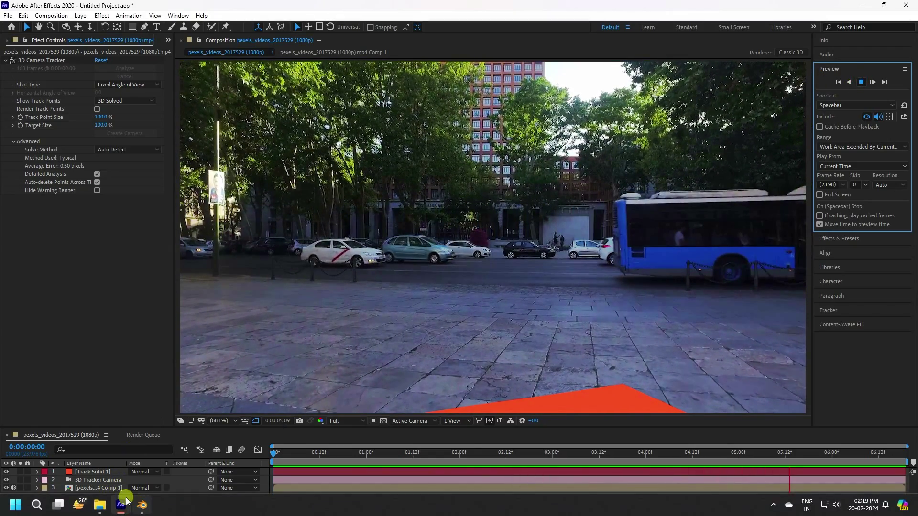
click(125, 418)
Step: Select the 3D Tracker Camera's Position and Orientation keyframes and copy them with the playhead at 0:00:00:00
drag(202, 428, 203, 400)
click(93, 486)
click(81, 452)
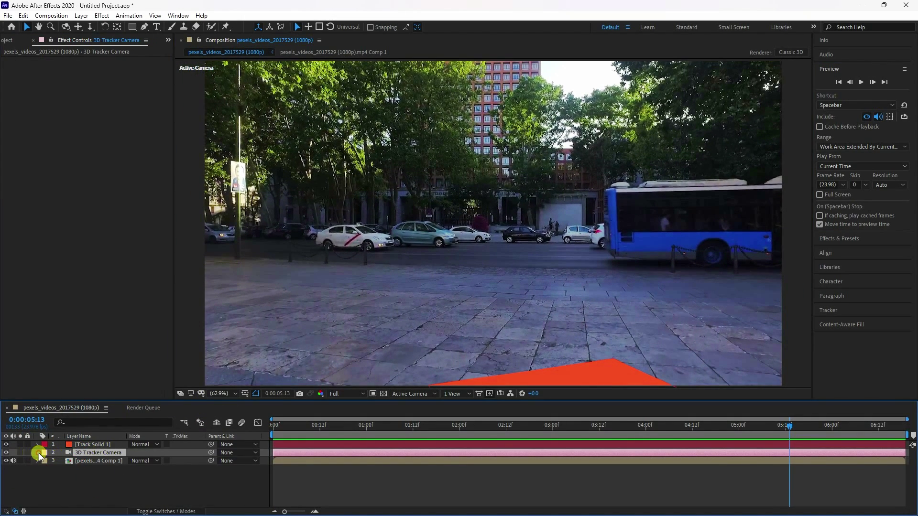
click(38, 453)
click(45, 461)
click(85, 470)
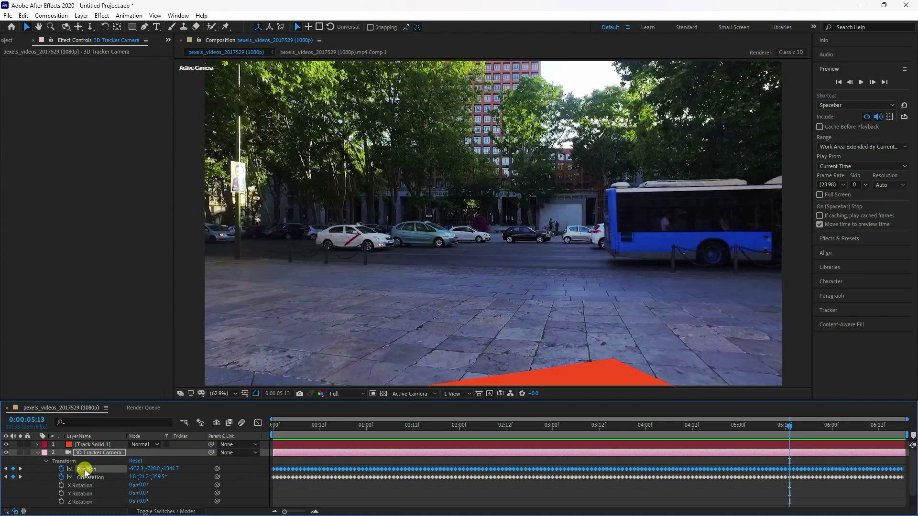
shift+click(88, 477)
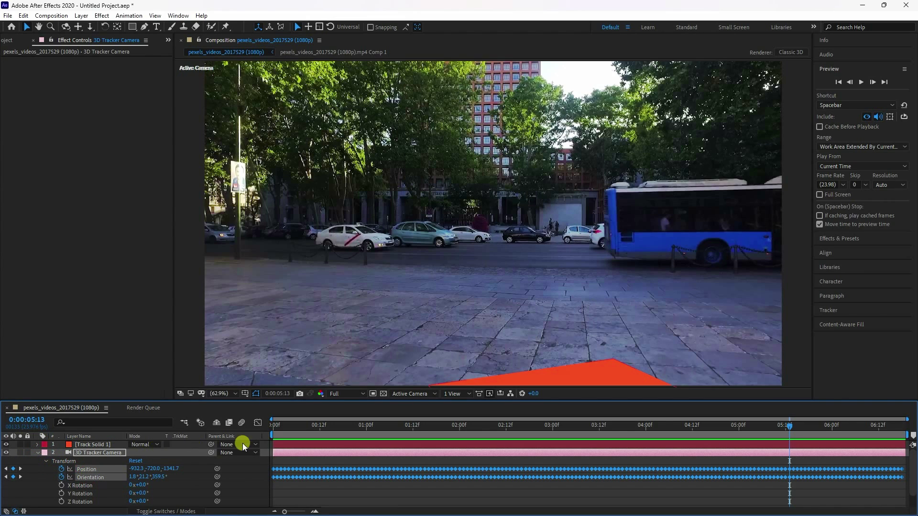
drag(294, 426, 149, 437)
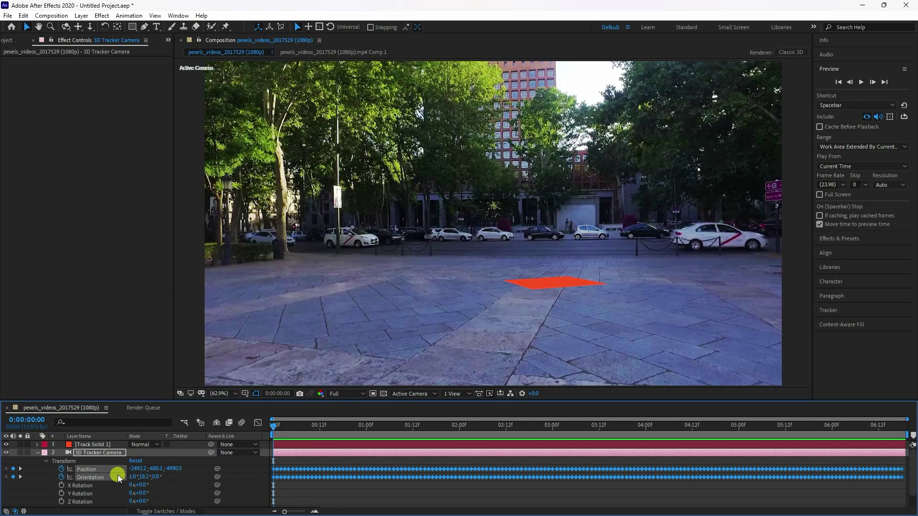
Step: Switch to Blender, widen the tool area to show the AE2Blend options and delete all default objects from the scene
click(142, 505)
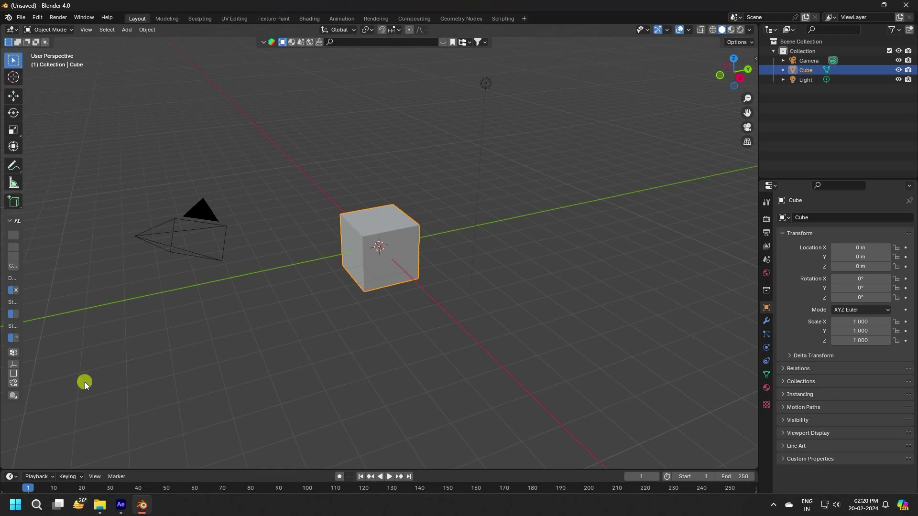
drag(23, 345, 67, 349)
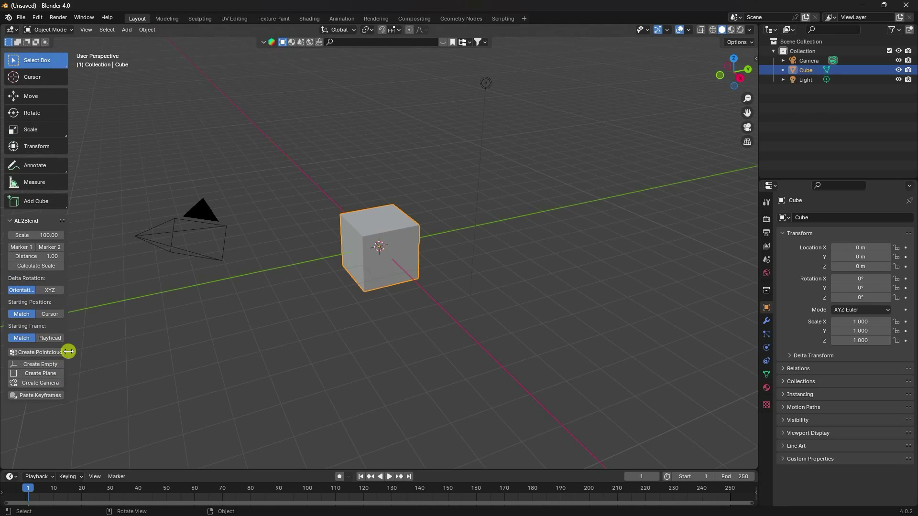
drag(130, 175, 526, 336)
key(Delete)
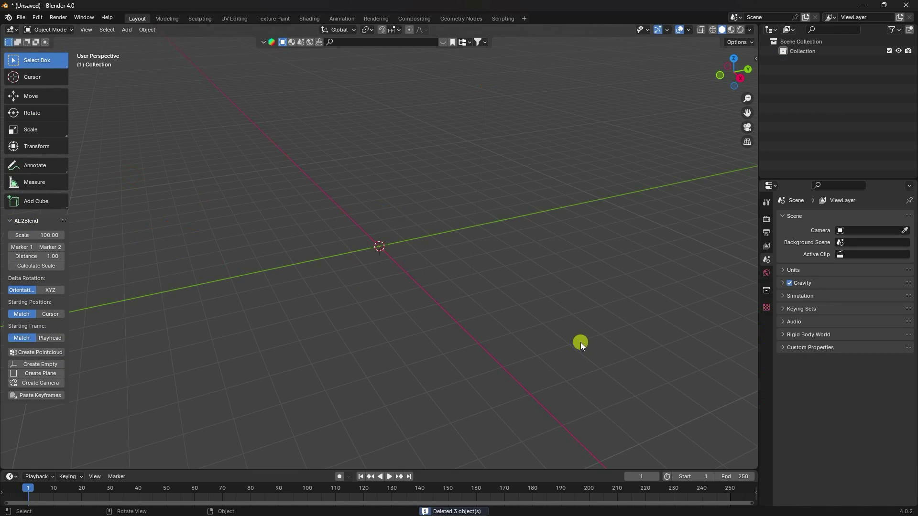
Step: Create a camera from the copied keyframes with AE2Blend and shift its keyframes to start at frame 1
click(28, 383)
drag(483, 311, 367, 303)
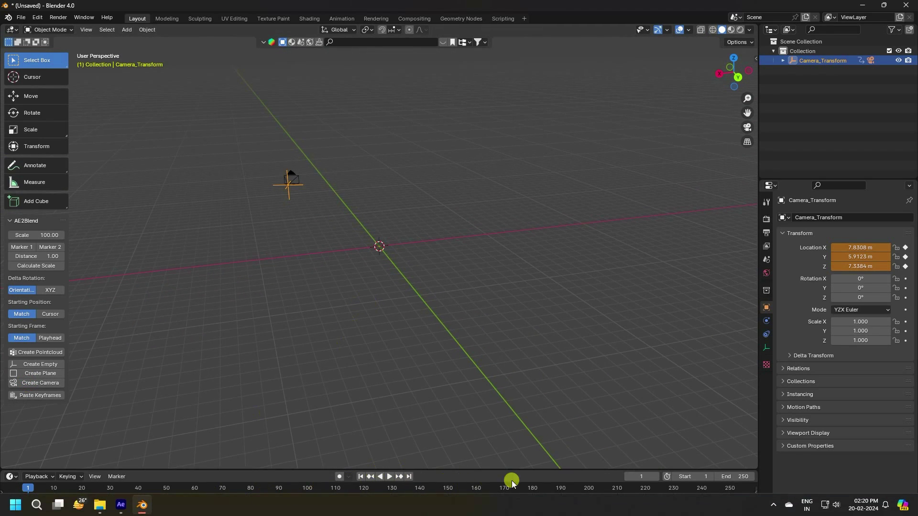
drag(748, 505, 116, 500)
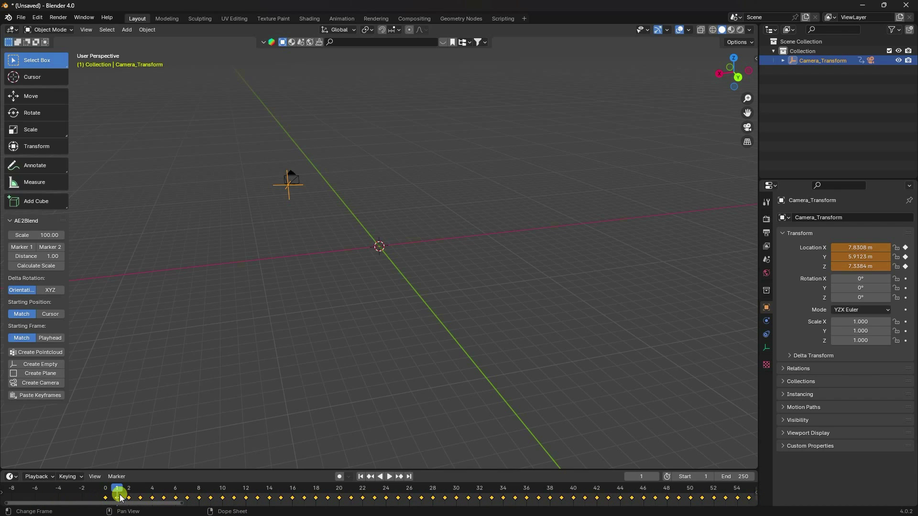
click(128, 499)
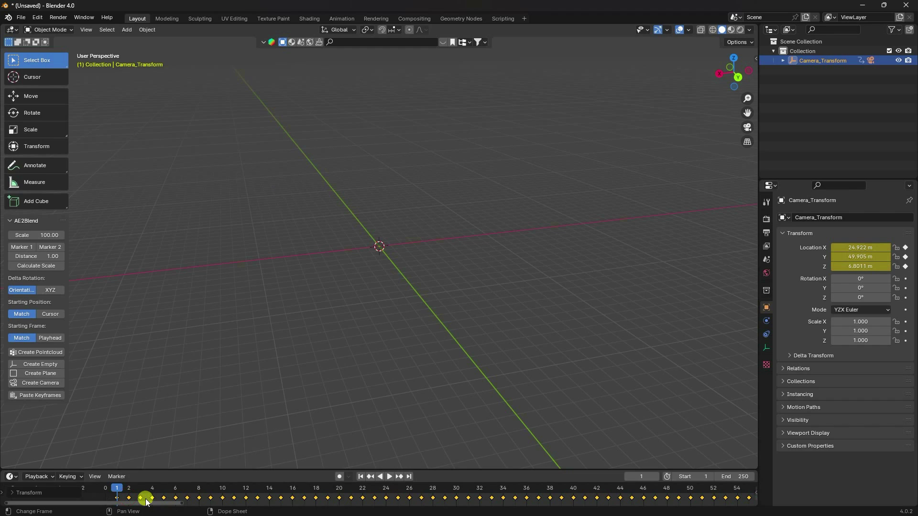
Step: Switch to After Effects and copy the focal length from the 3D Tracker Camera's settings
click(121, 505)
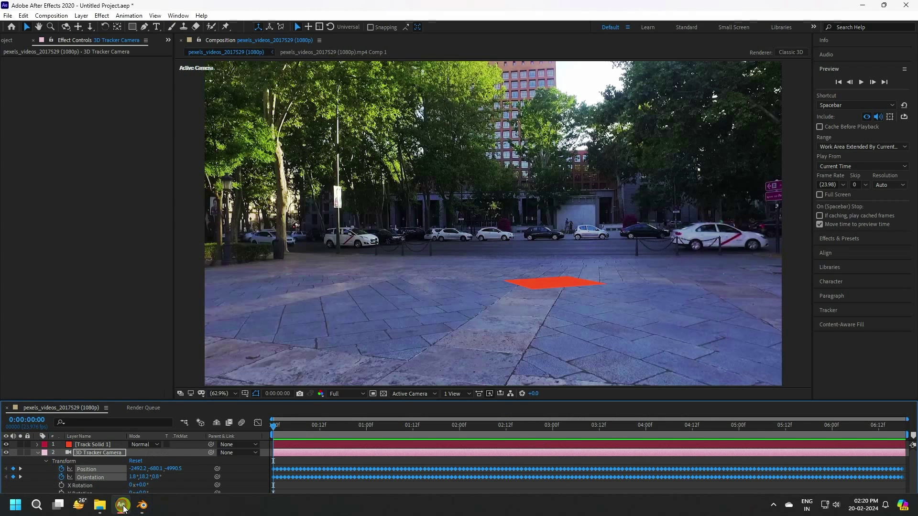
click(36, 452)
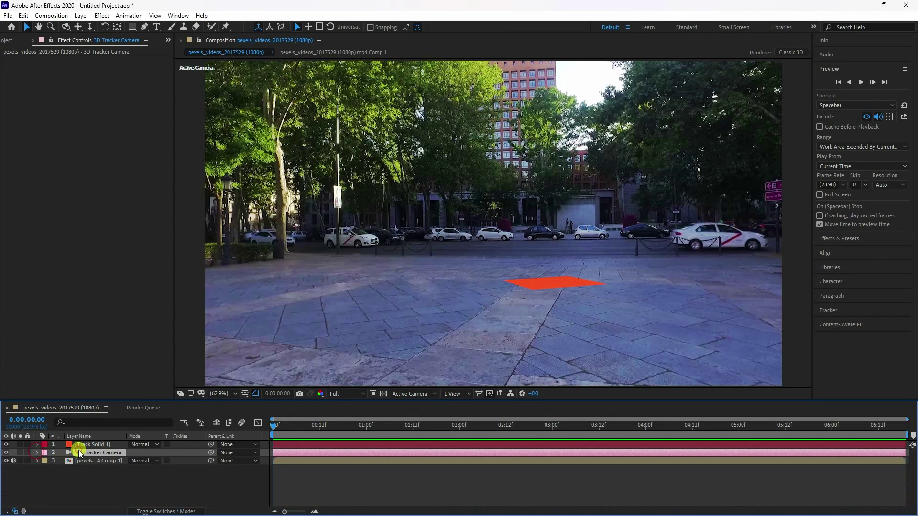
double_click(79, 451)
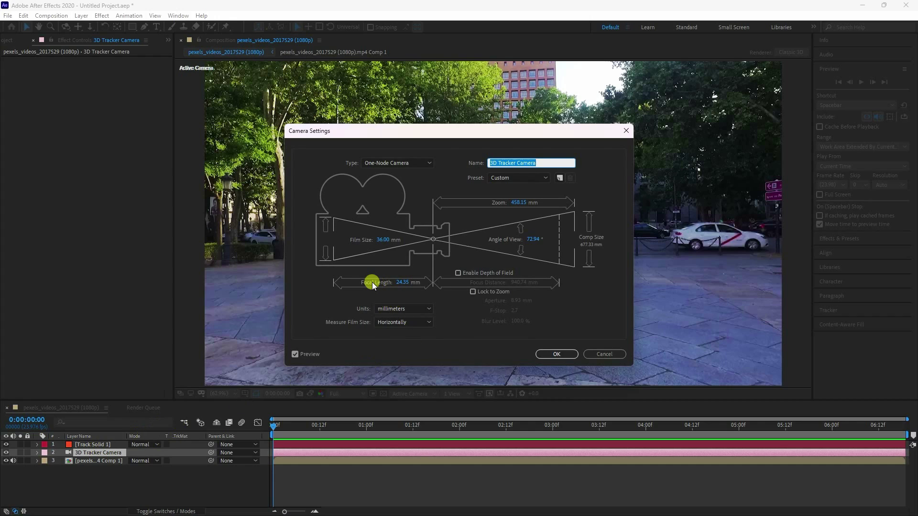
click(403, 283)
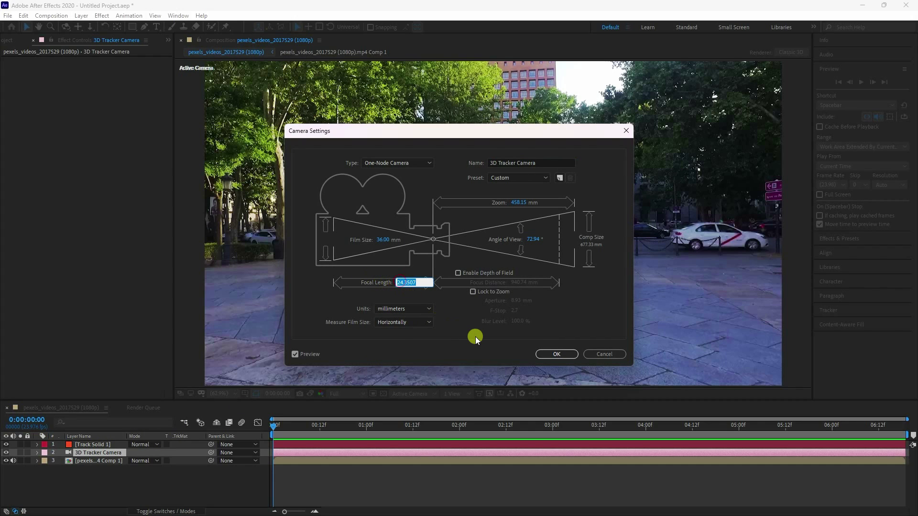
click(557, 355)
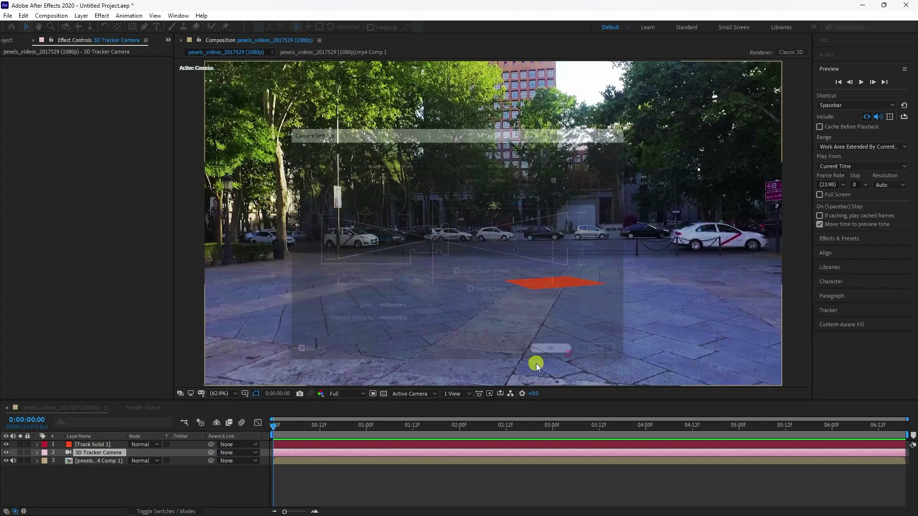
Step: Switch to Blender and set the imported camera's focal length to 24.35 mm
click(145, 507)
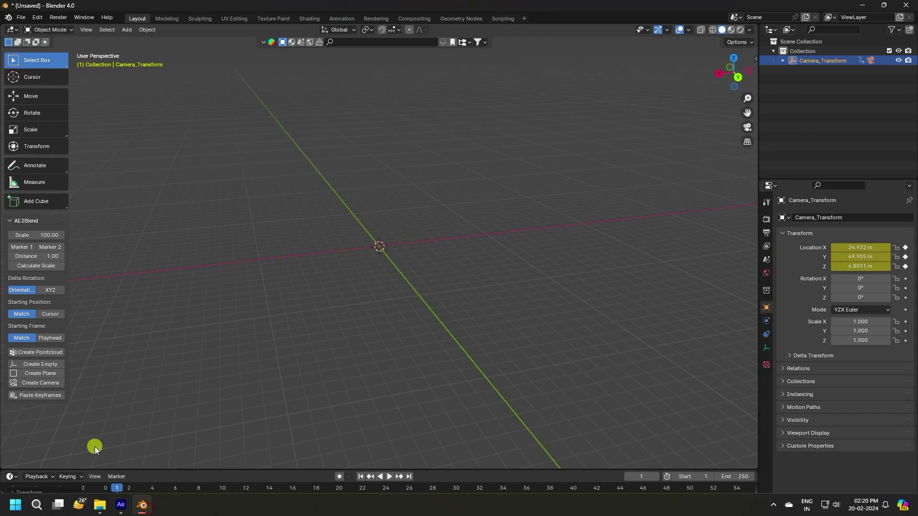
click(871, 61)
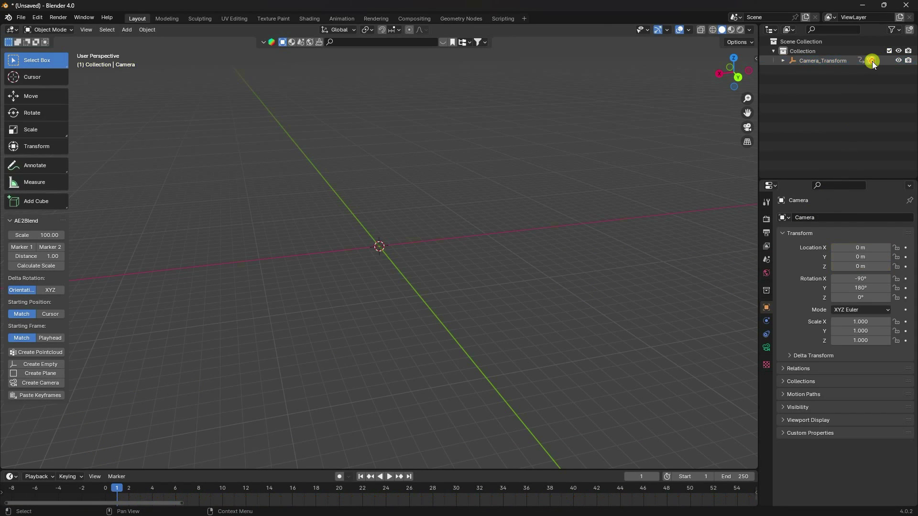
click(765, 348)
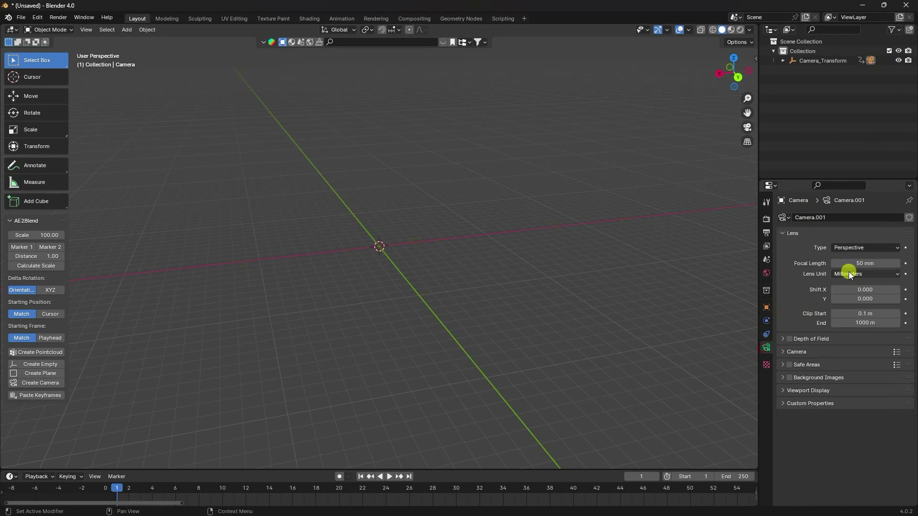
double_click(860, 267)
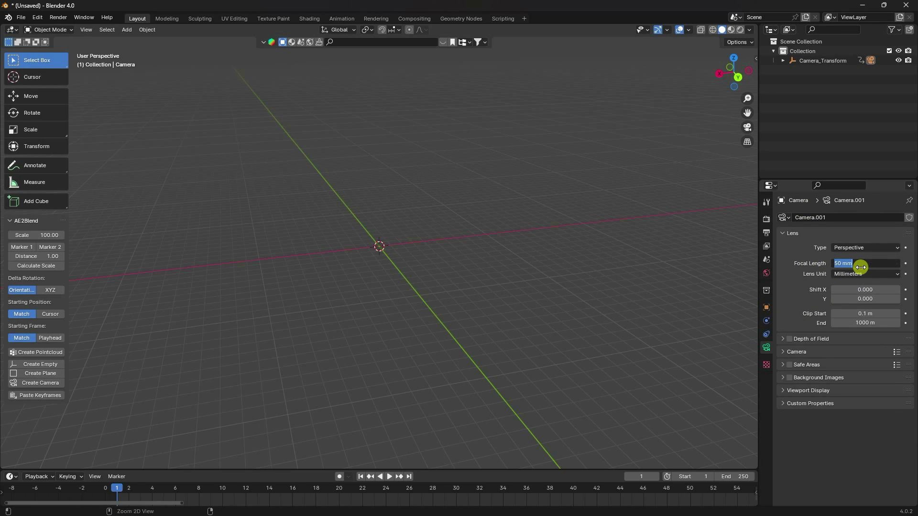
key(Return)
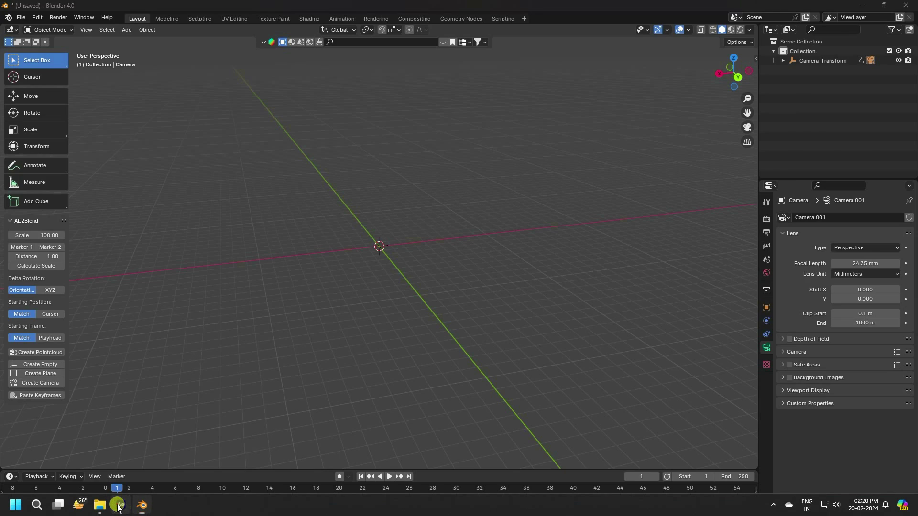
Step: Switch to After Effects and copy Track Solid 1's Anchor Point, Position, Scale and Orientation properties
click(121, 504)
click(84, 445)
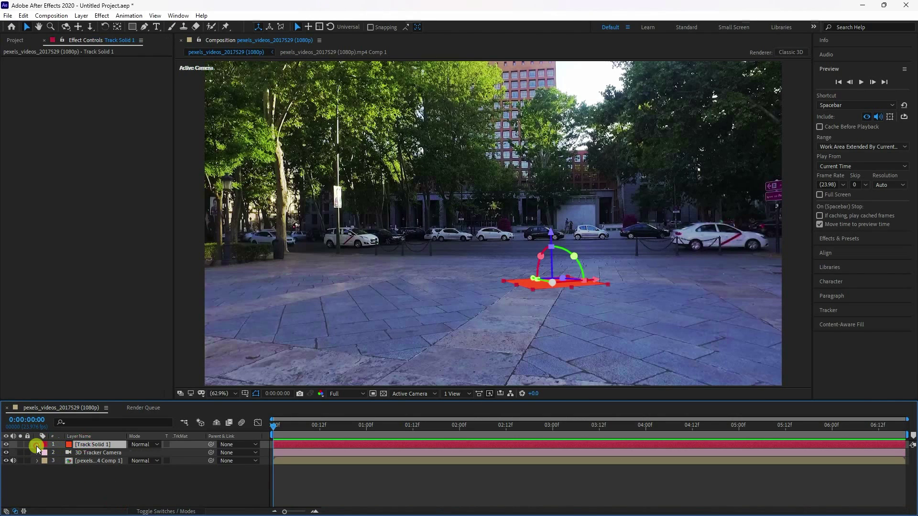
click(36, 446)
click(45, 455)
click(92, 452)
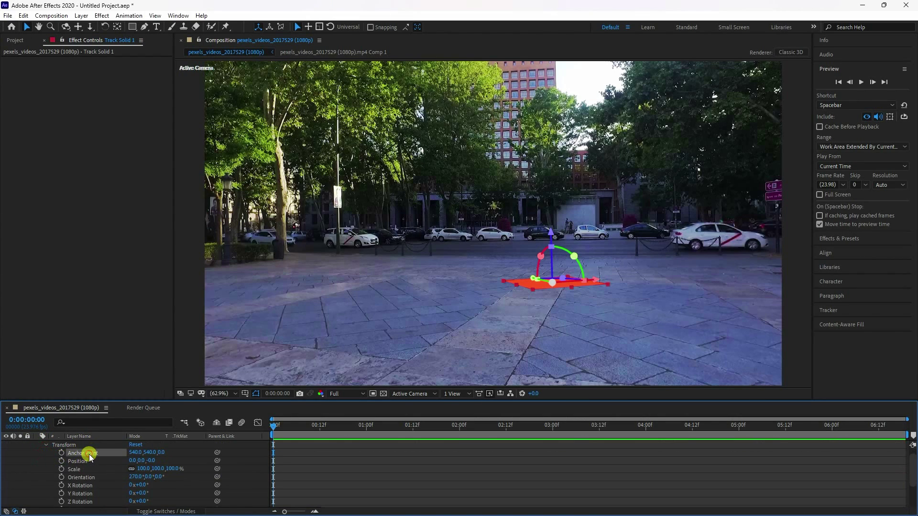
shift+click(82, 461)
shift+click(81, 478)
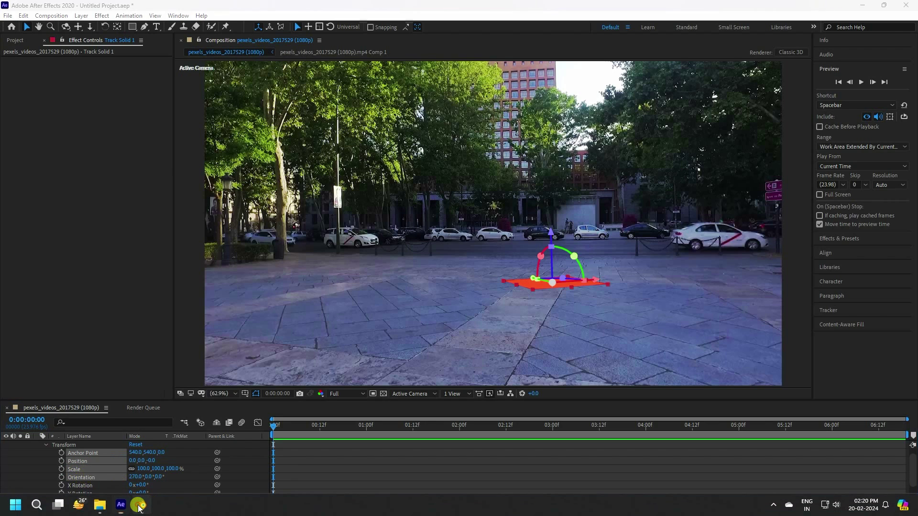
Step: Switch to Blender, create a plane from the copied solid data with AE2Blend and look through the camera
click(141, 505)
click(40, 374)
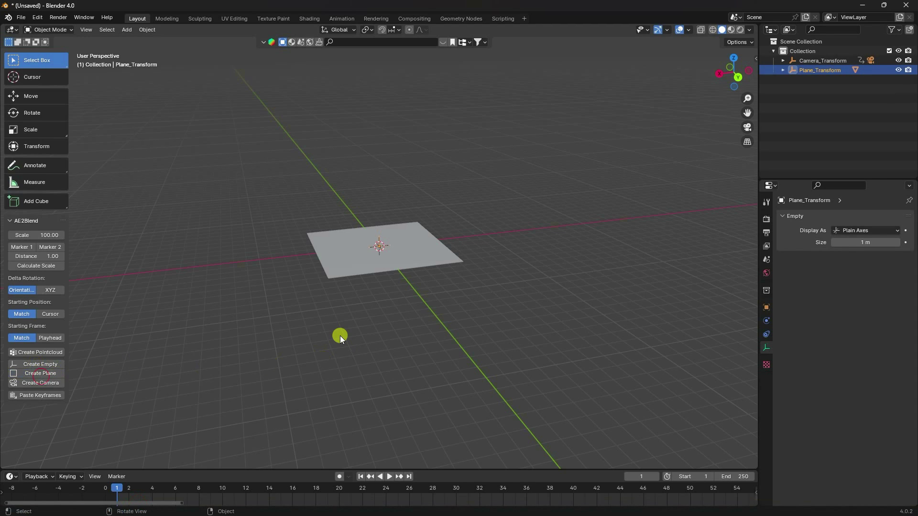
key(KP_0)
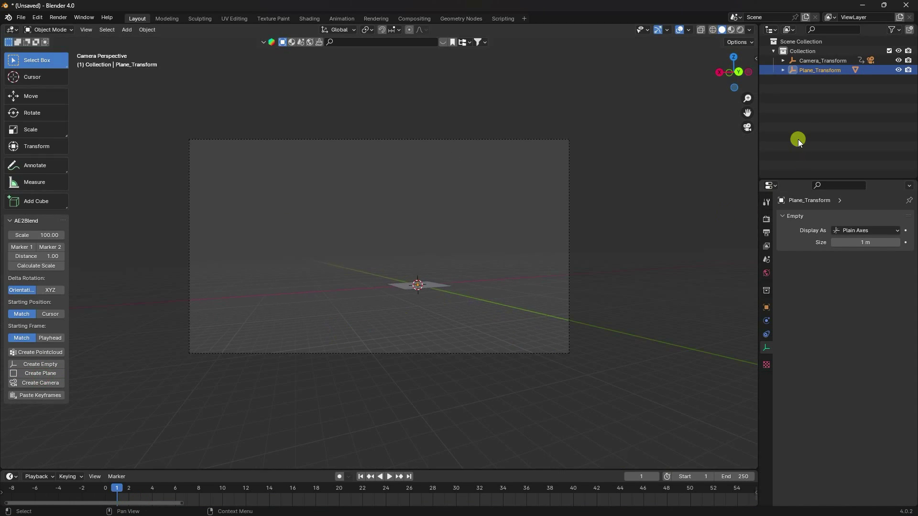
scroll(325, 247, up, 3)
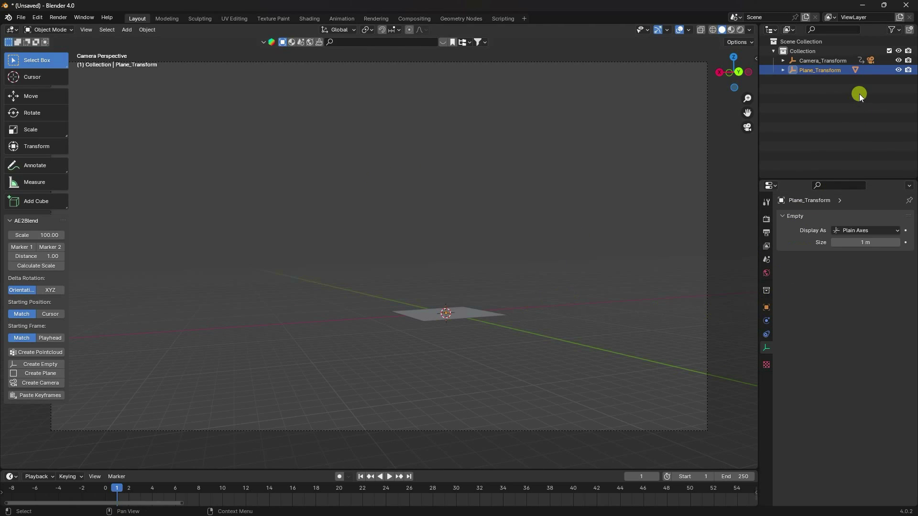
click(870, 60)
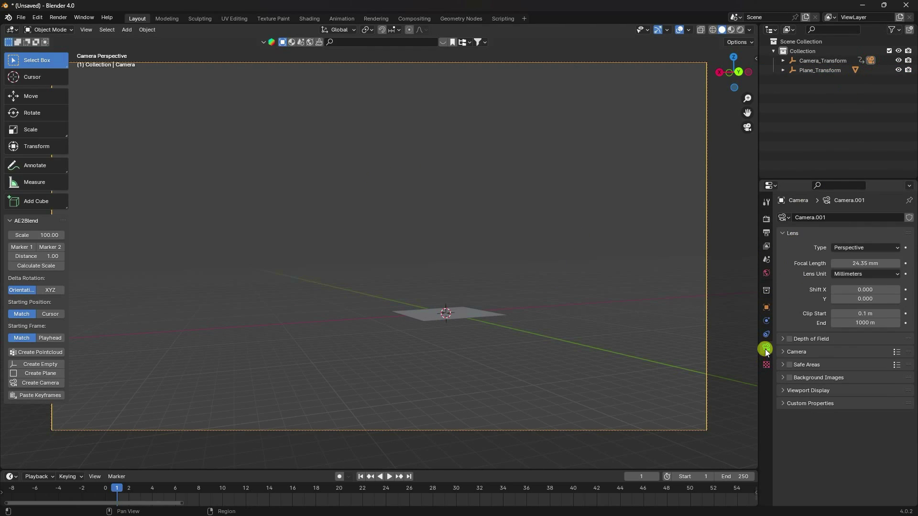
click(793, 377)
click(799, 392)
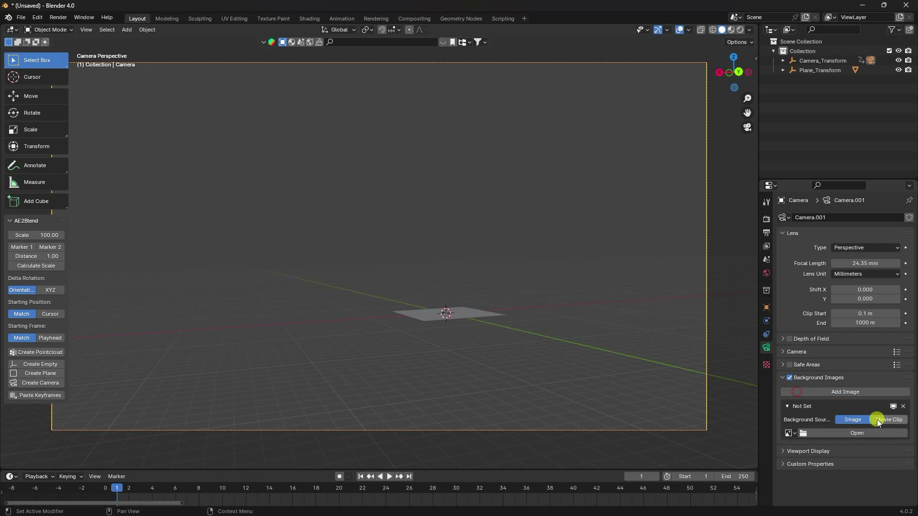
click(882, 421)
click(871, 446)
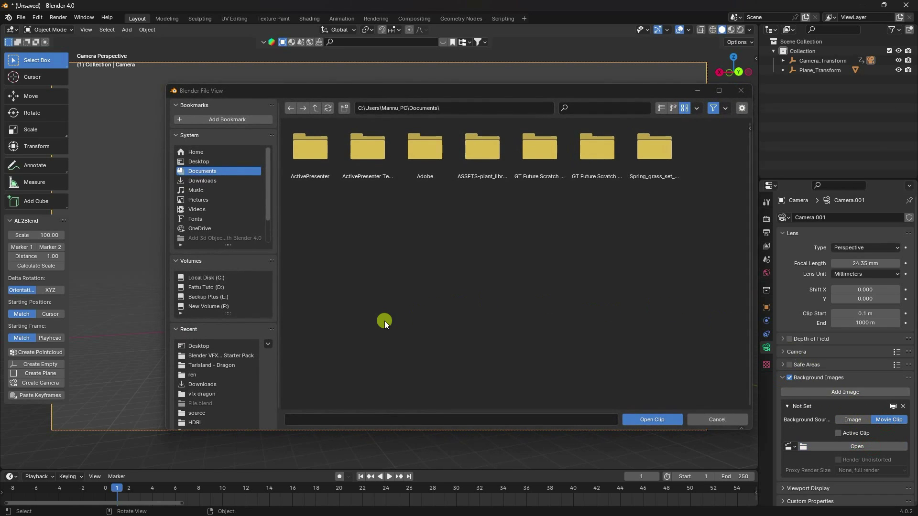
click(202, 181)
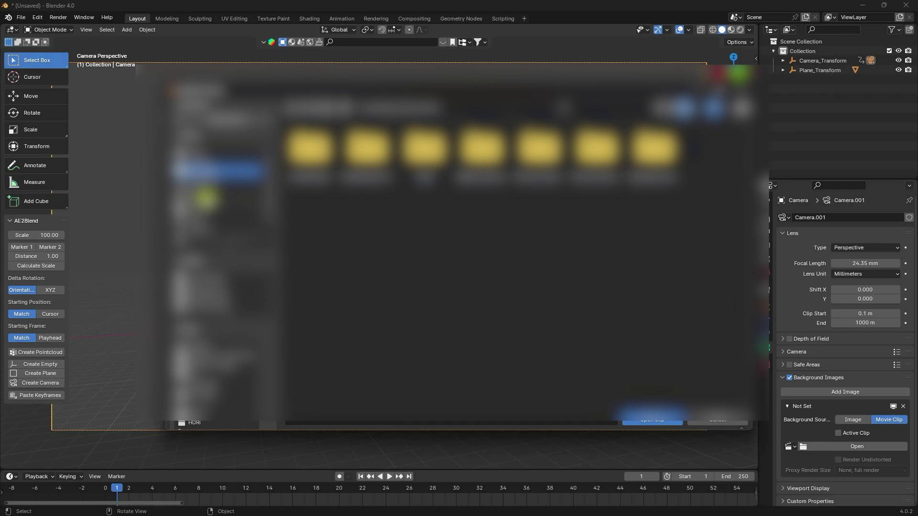
click(653, 419)
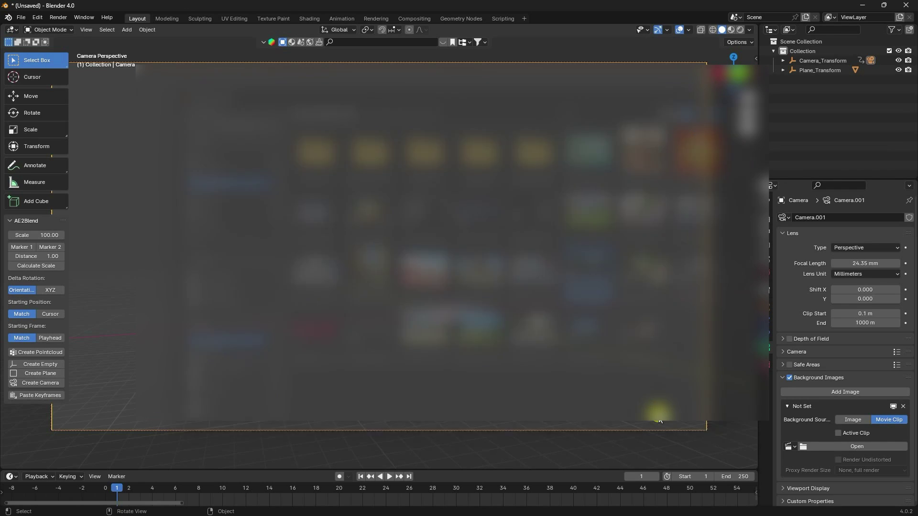
scroll(798, 403, down, 4)
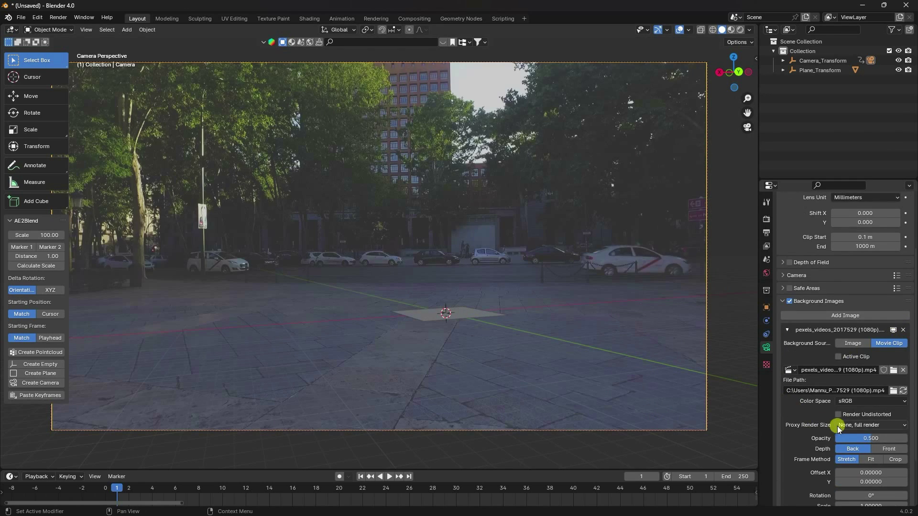
drag(861, 438, 907, 438)
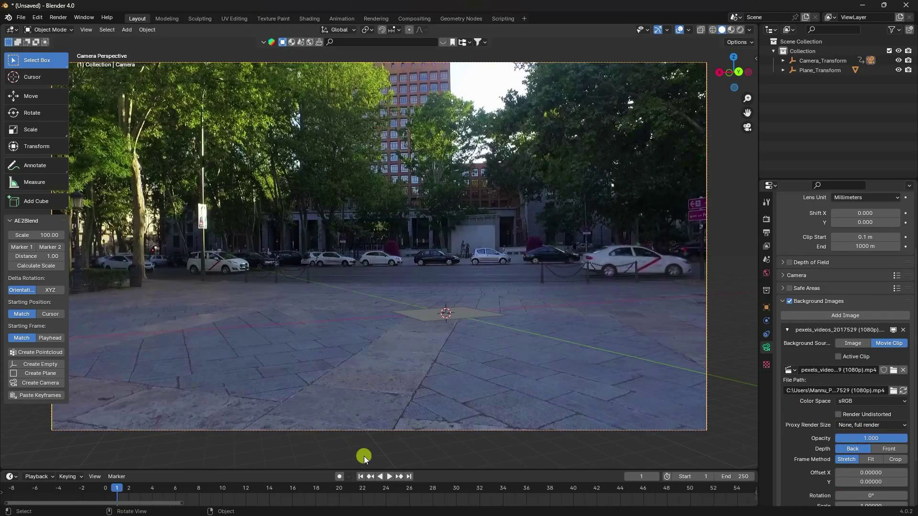
Step: Play the animation through the camera to check how the plane sticks to the pavement in the footage
click(386, 476)
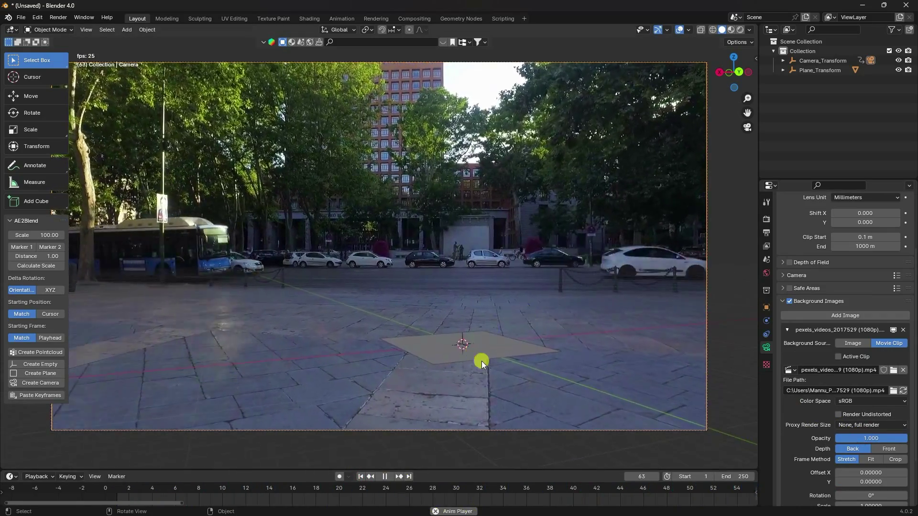
click(384, 477)
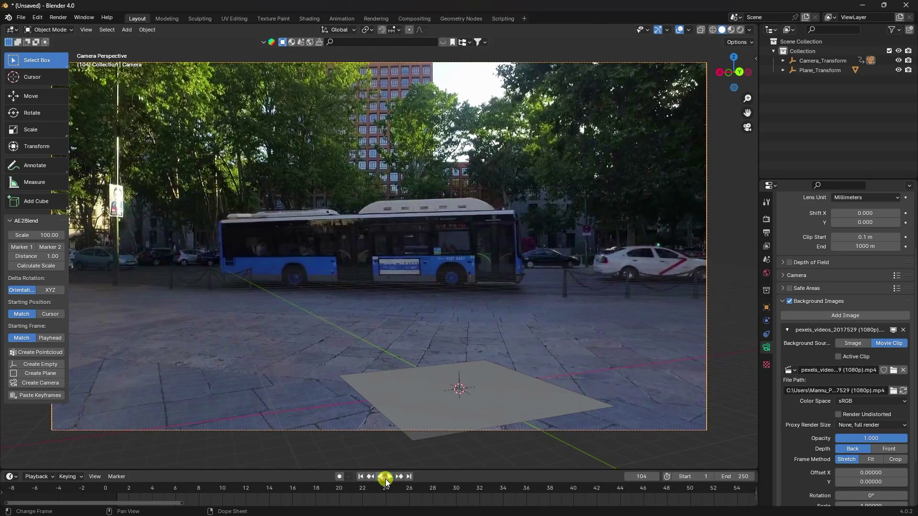
Step: Return to the first frame and import the FBX model M_B_44_Qishilong_skin_Skeleton.FBX from the source folder inside Desktop's vfx dragon folder
click(361, 477)
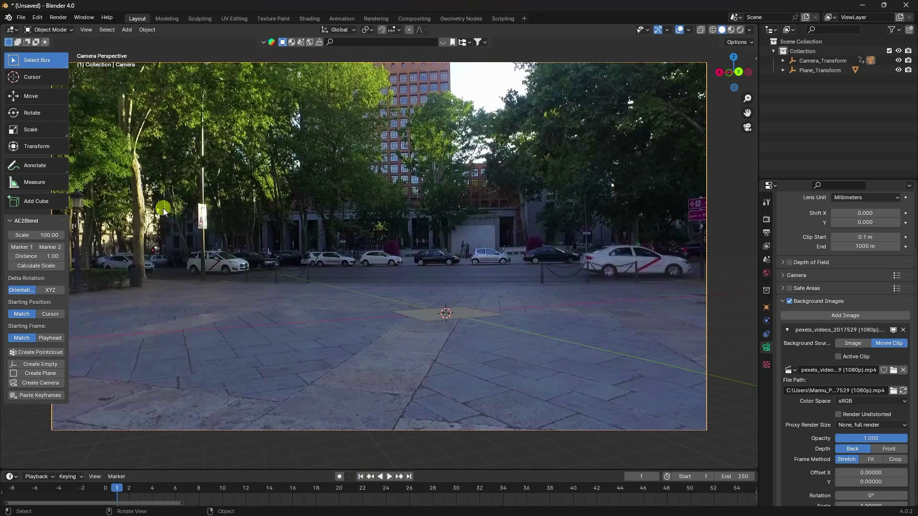
click(23, 18)
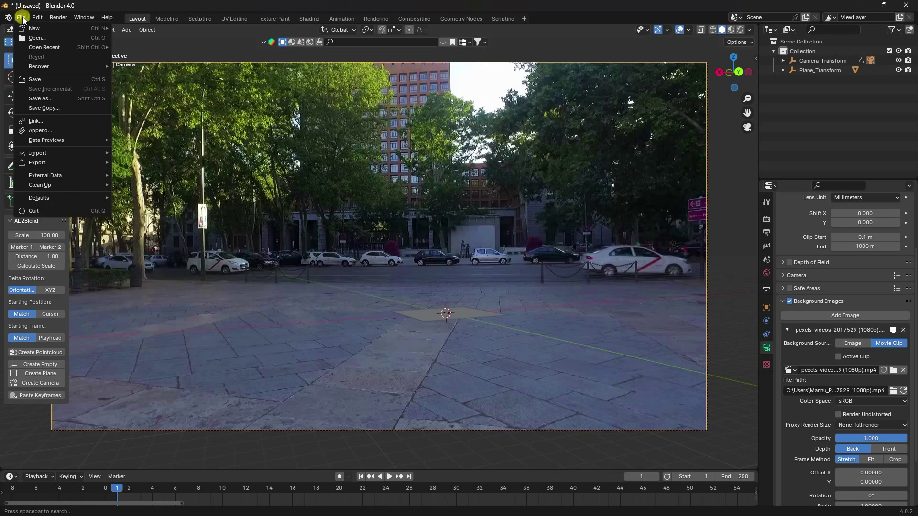
click(50, 152)
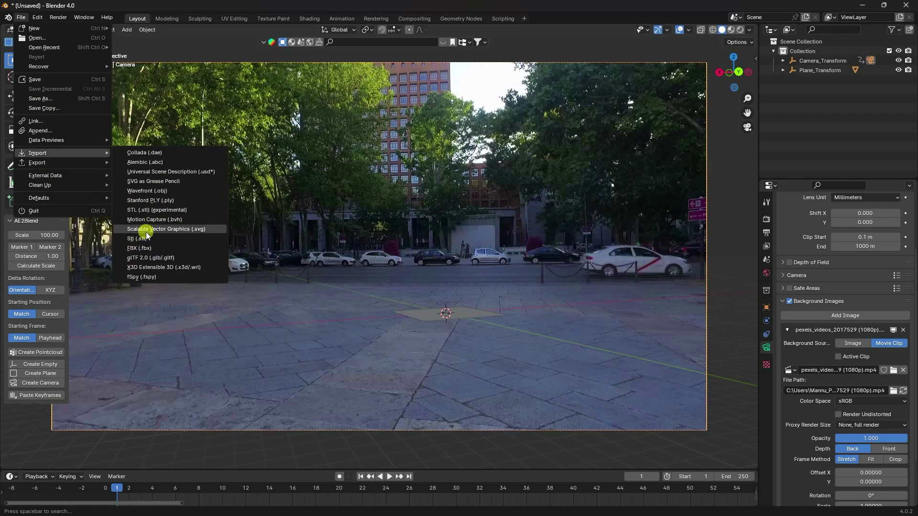
click(144, 247)
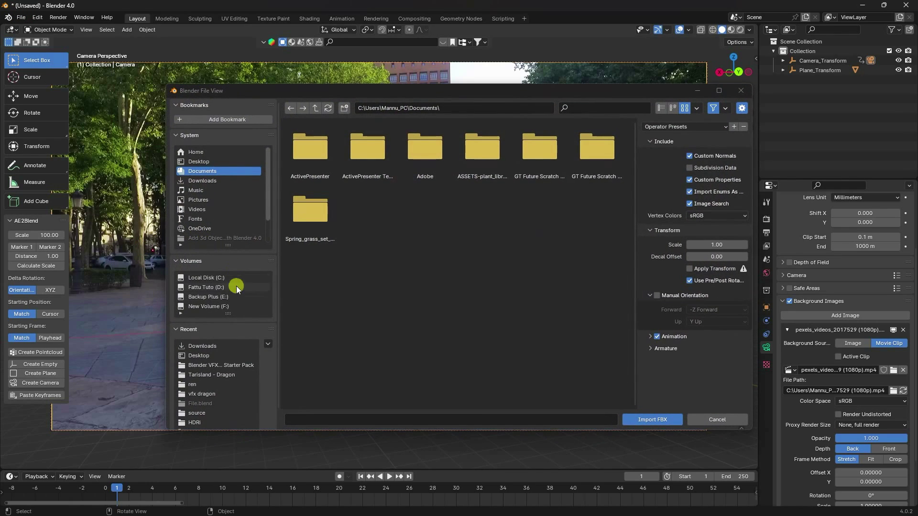
click(198, 161)
double_click(348, 161)
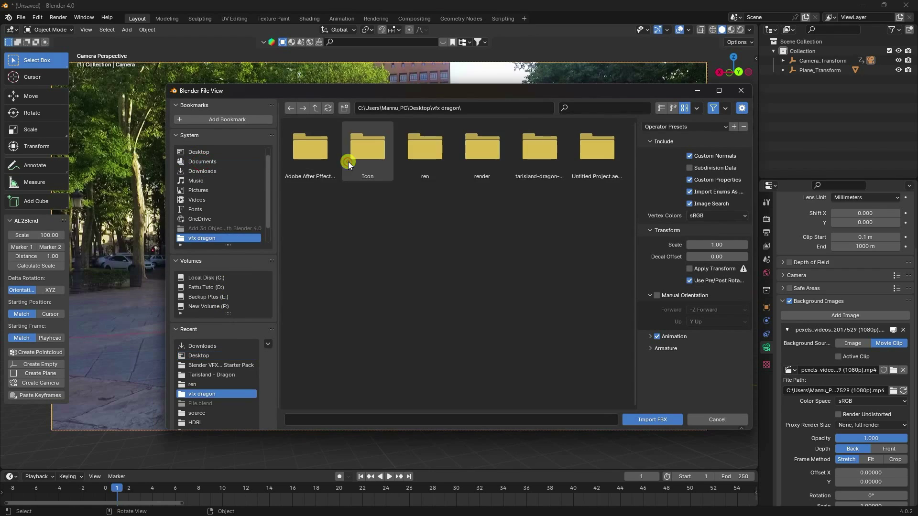
double_click(539, 149)
double_click(315, 148)
double_click(317, 148)
click(320, 152)
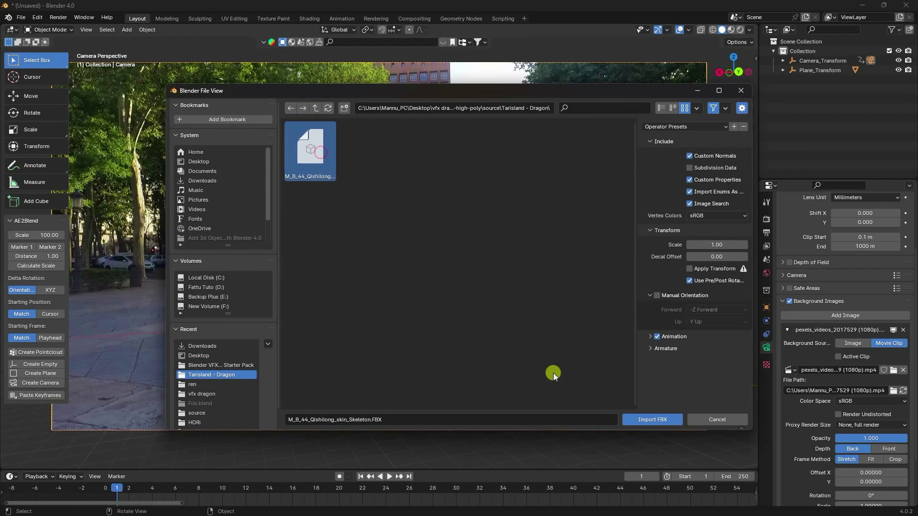
click(652, 420)
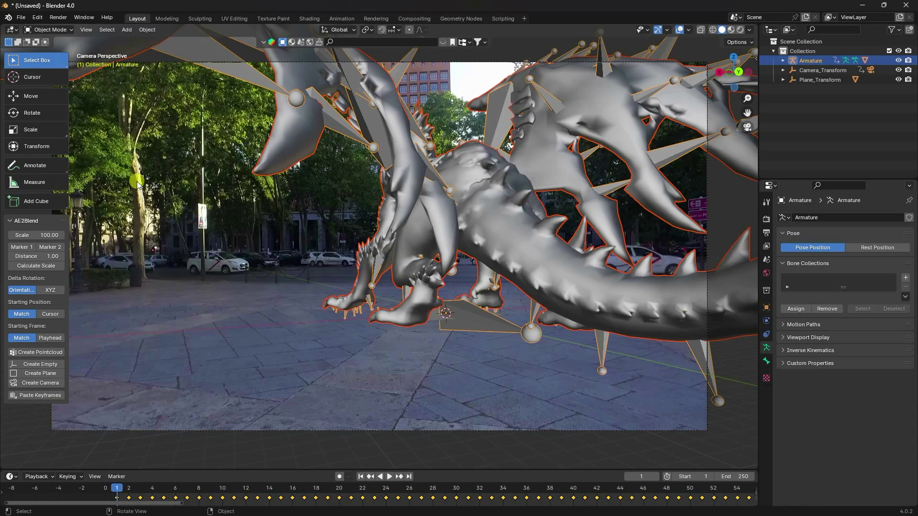
Step: Rotate the dragon armature about 158° around the Z axis so the dragon faces the camera
click(32, 113)
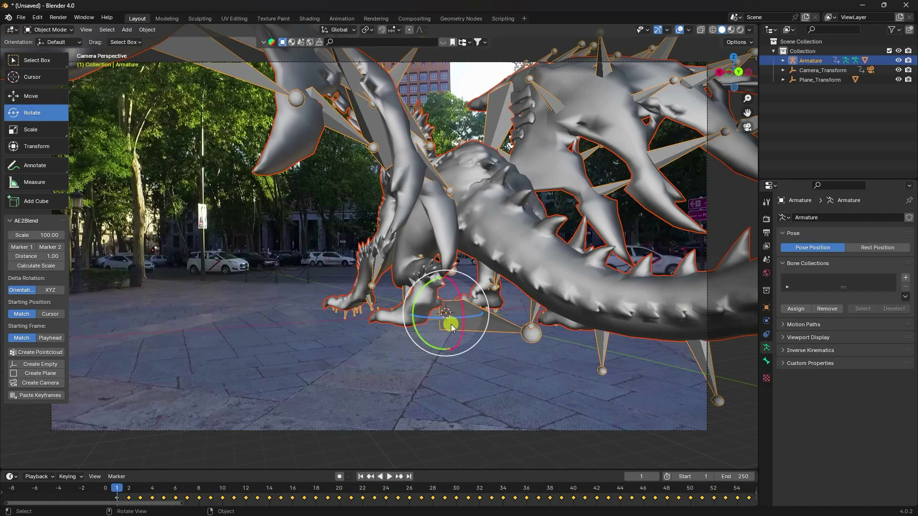
drag(426, 318, 482, 313)
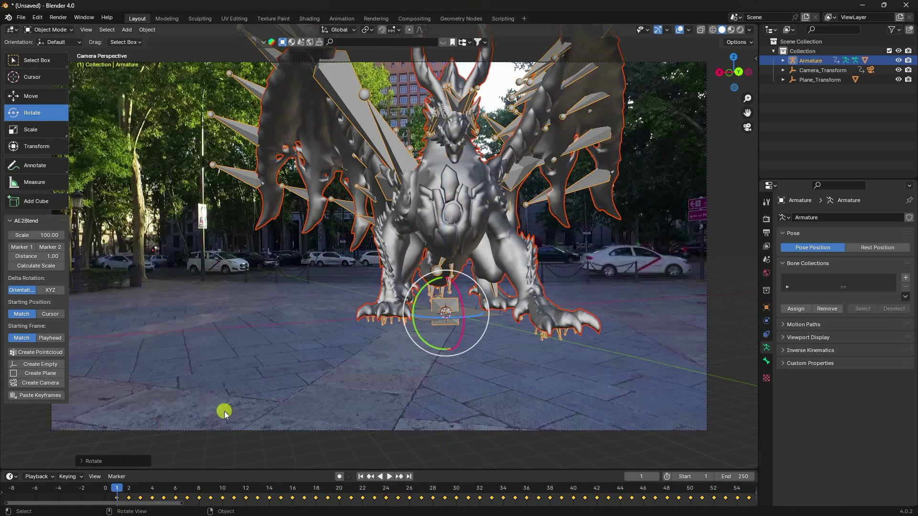
click(105, 463)
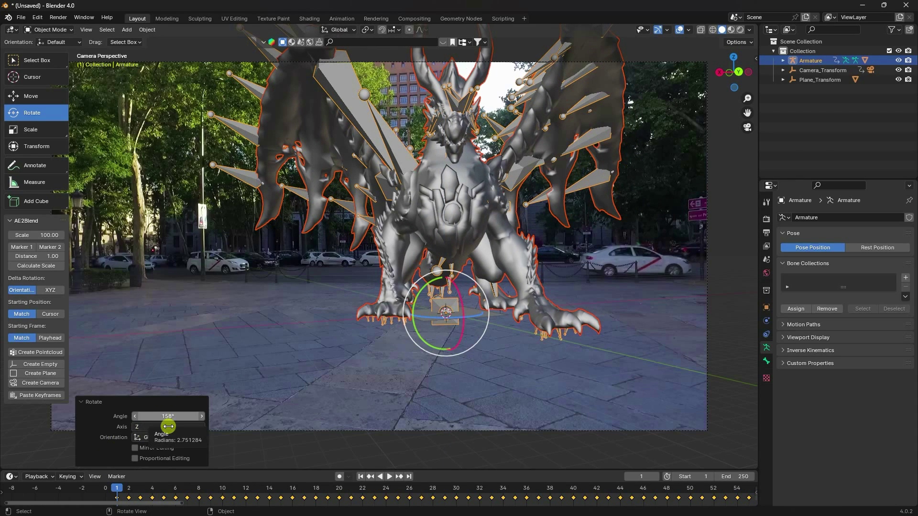
key(w)
click(847, 127)
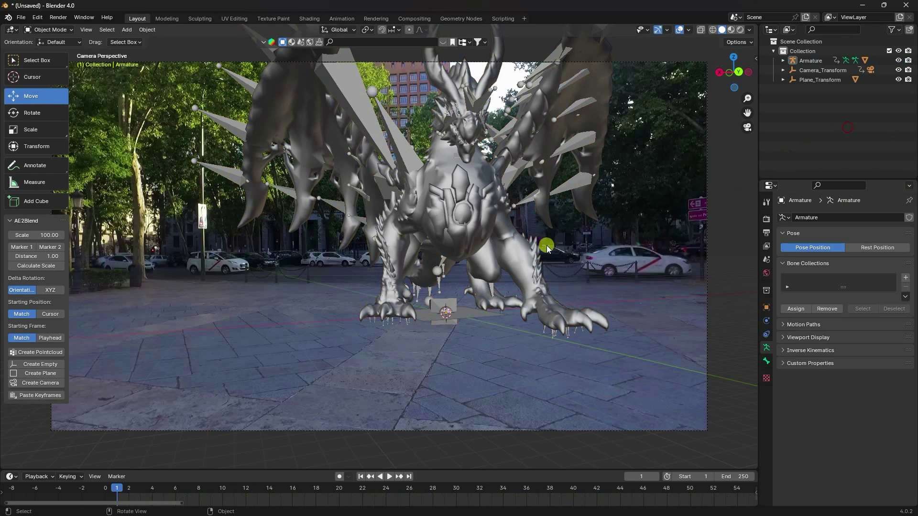
Step: Select the Armature with its whole hierarchy and scale the dragon down to about 0.447
click(812, 61)
right_click(814, 59)
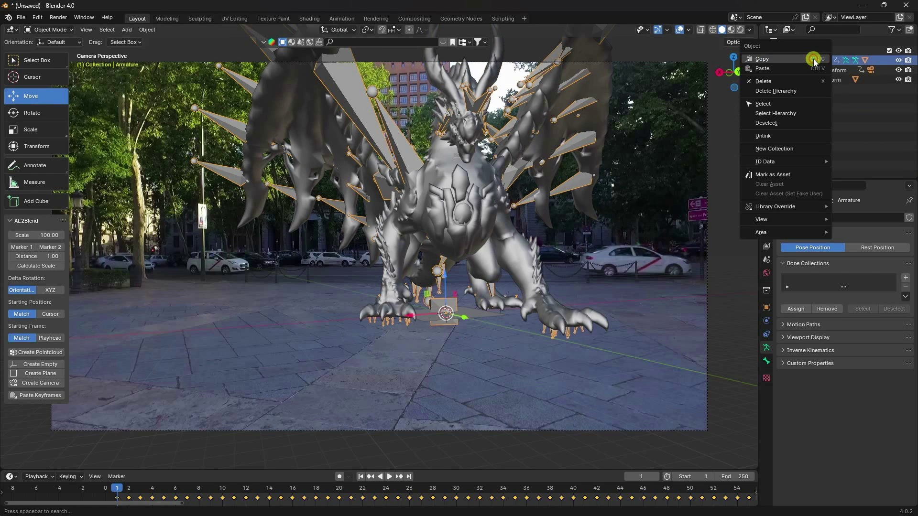
click(768, 115)
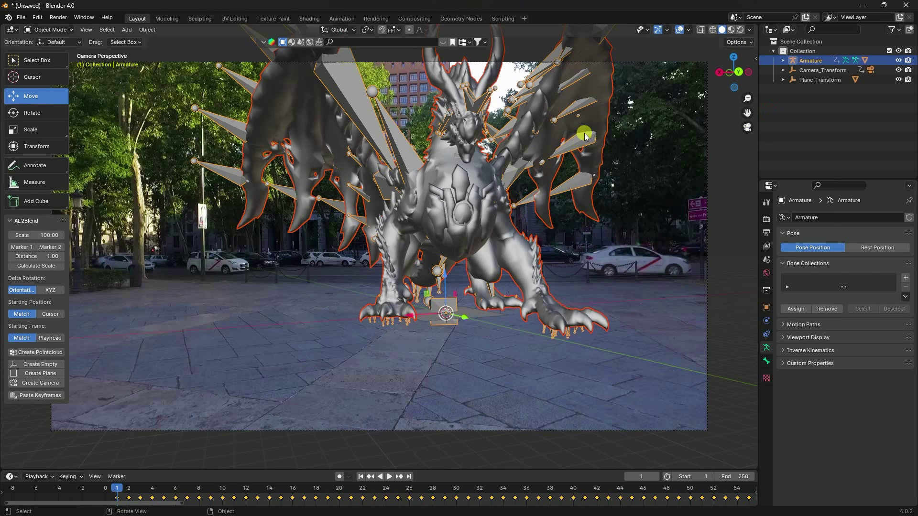
key(s)
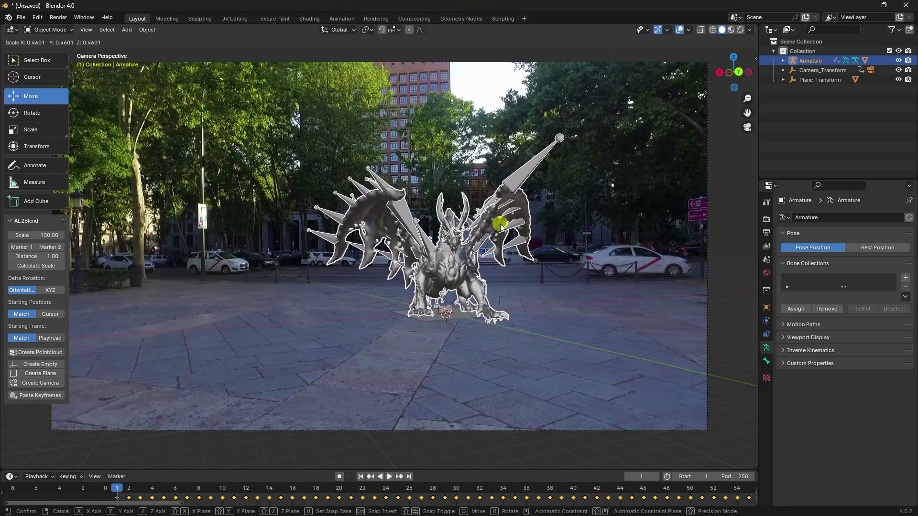
click(498, 228)
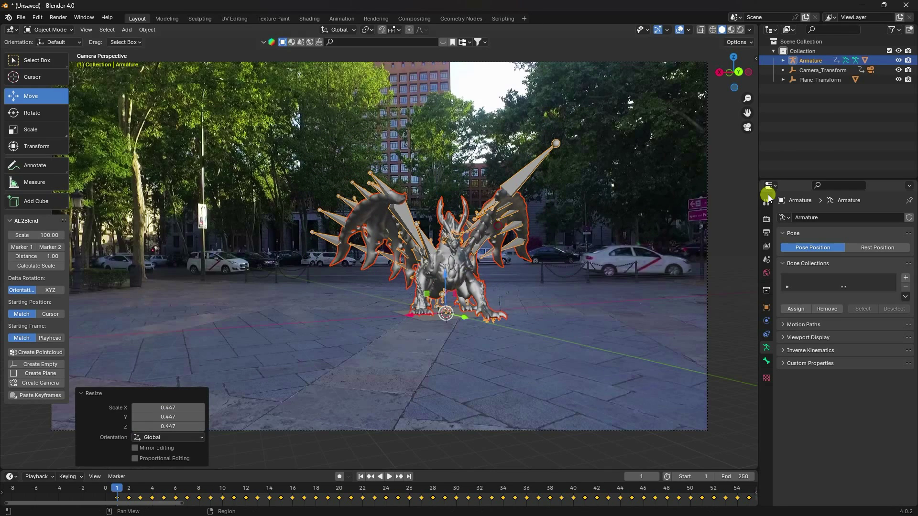
click(804, 138)
Step: Select the ground plane beneath the dragon and scale it up well beyond the dragon's feet
scroll(457, 313, up, 2)
click(457, 348)
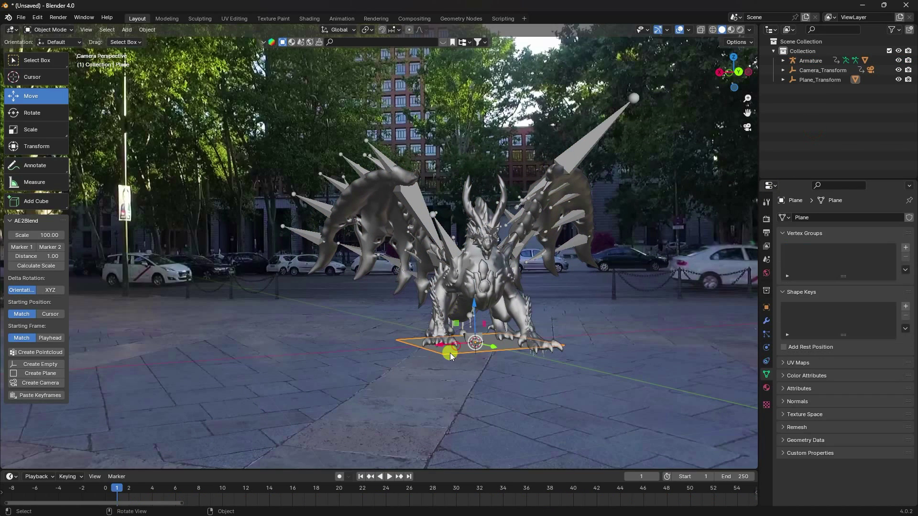
key(s)
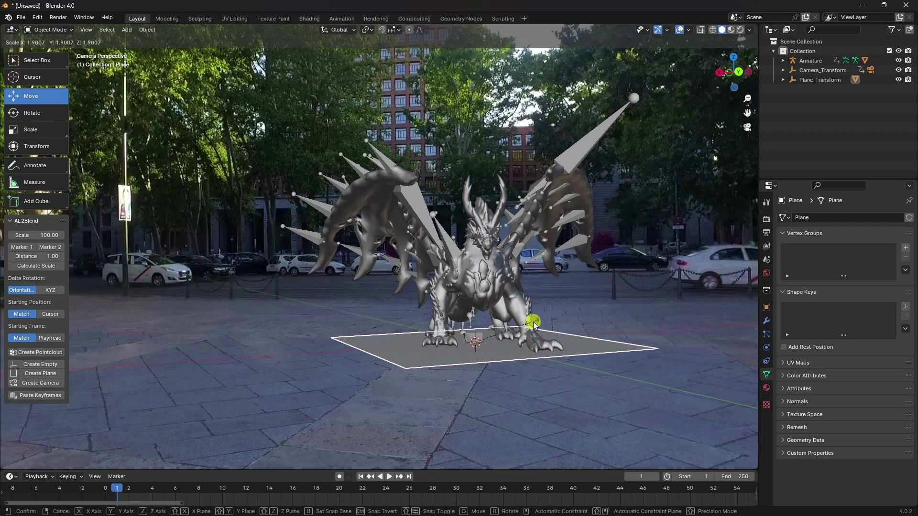
click(614, 298)
Step: Shift the ground plane along the Y axis beneath the dragon and enlarge it by about 1.276
drag(615, 298, 295, 358)
scroll(295, 359, down, 3)
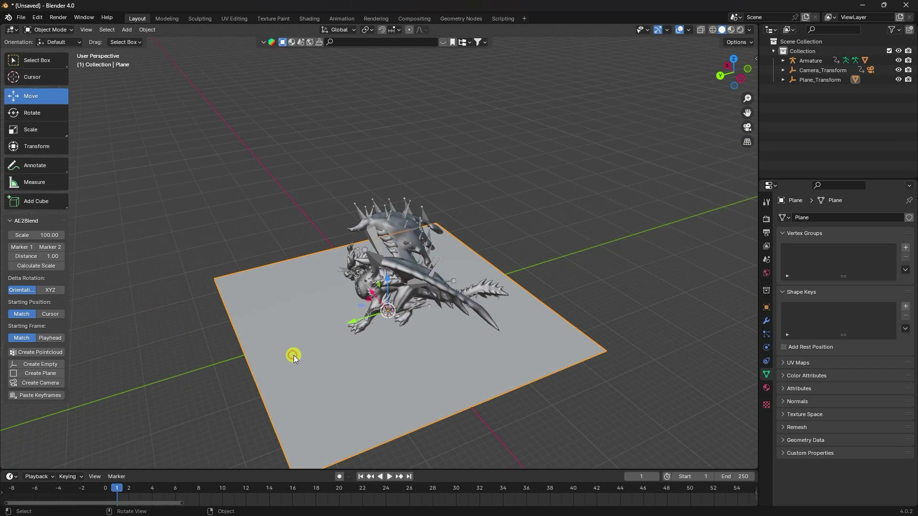
key(g)
key(y)
key(Escape)
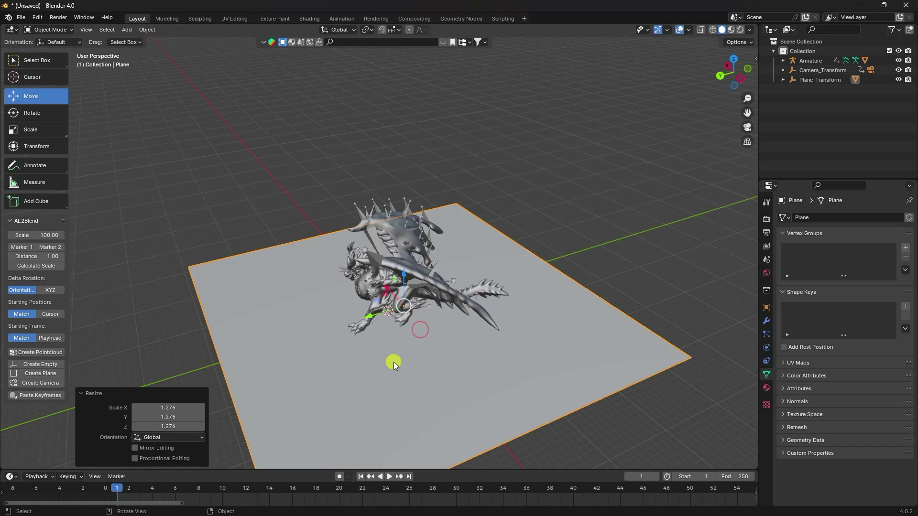
Step: Play the animation from the first frame through the camera to check the dragon and where the footage ends
key(KP_0)
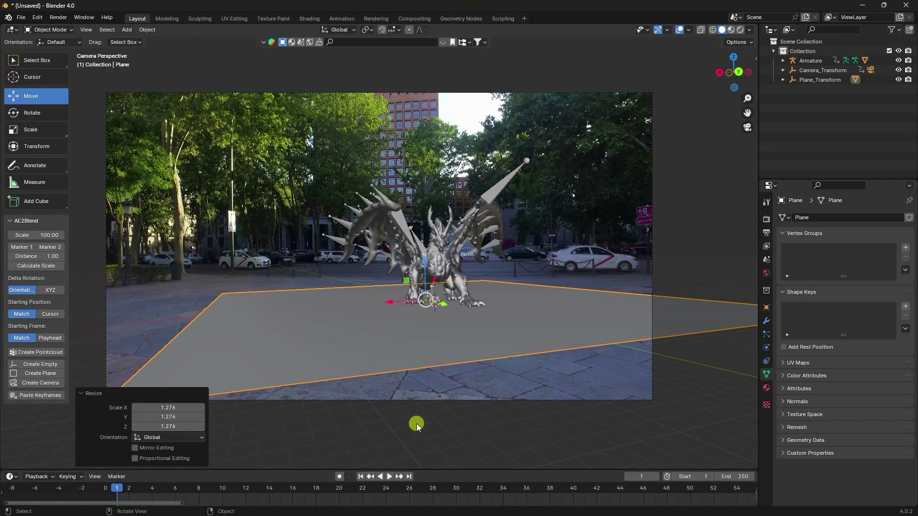
click(361, 476)
click(388, 476)
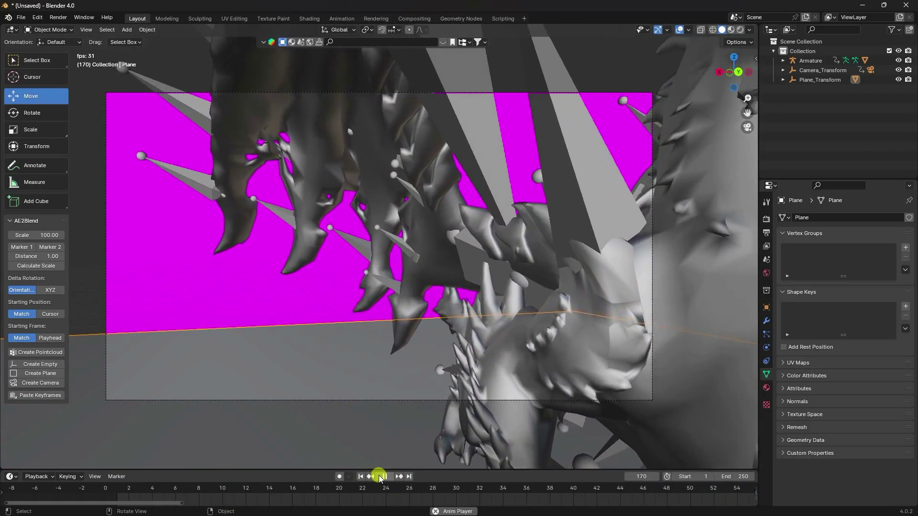
click(384, 477)
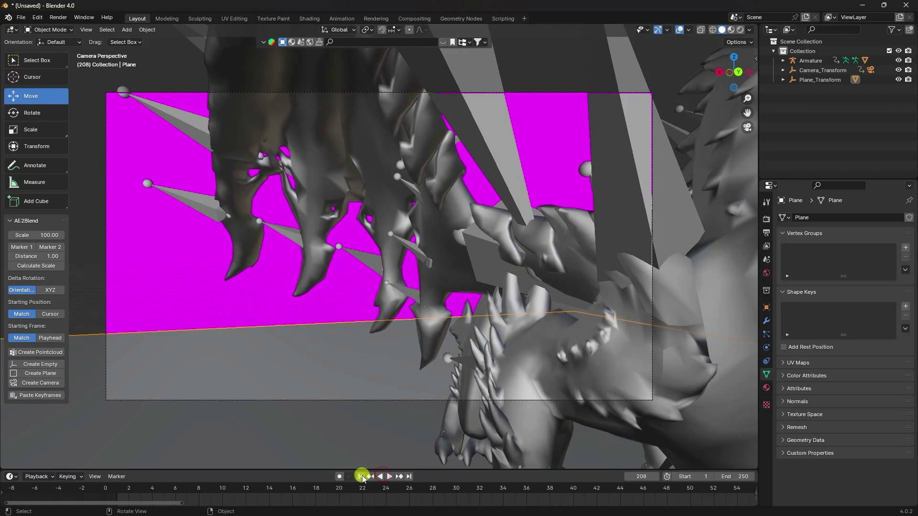
click(361, 476)
click(390, 477)
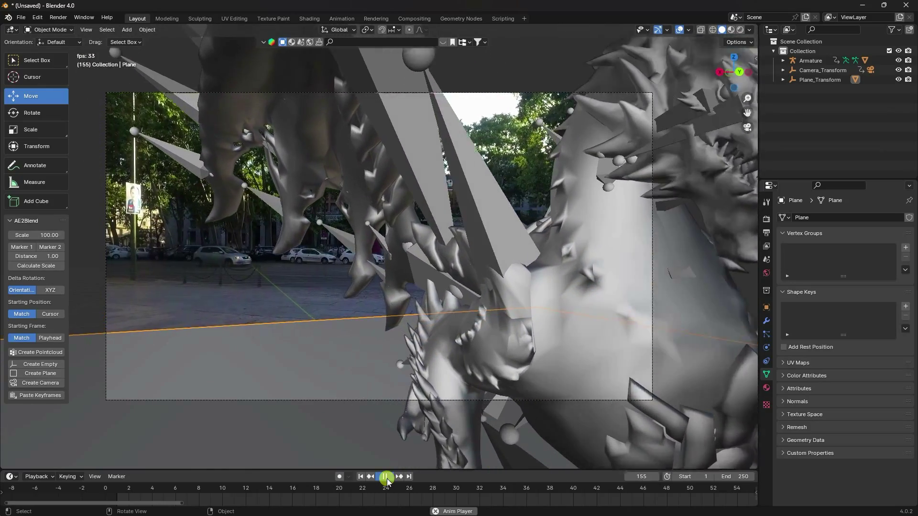
click(386, 476)
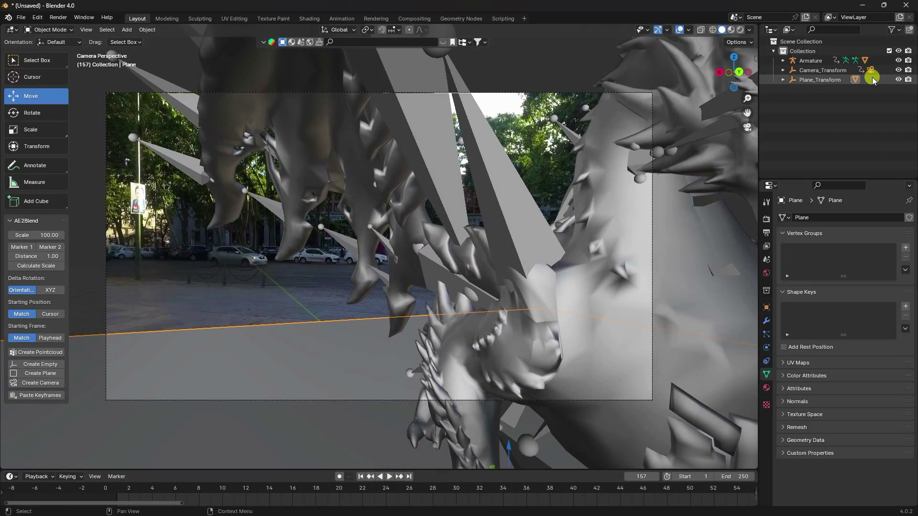
Step: Find the last keyframe of Camera_Transform and set the scene's end frame to 163
click(871, 71)
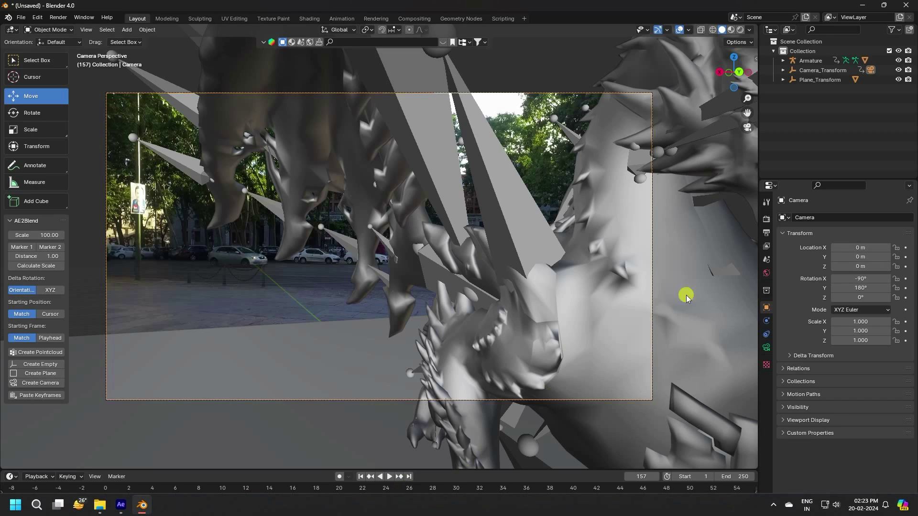
click(809, 70)
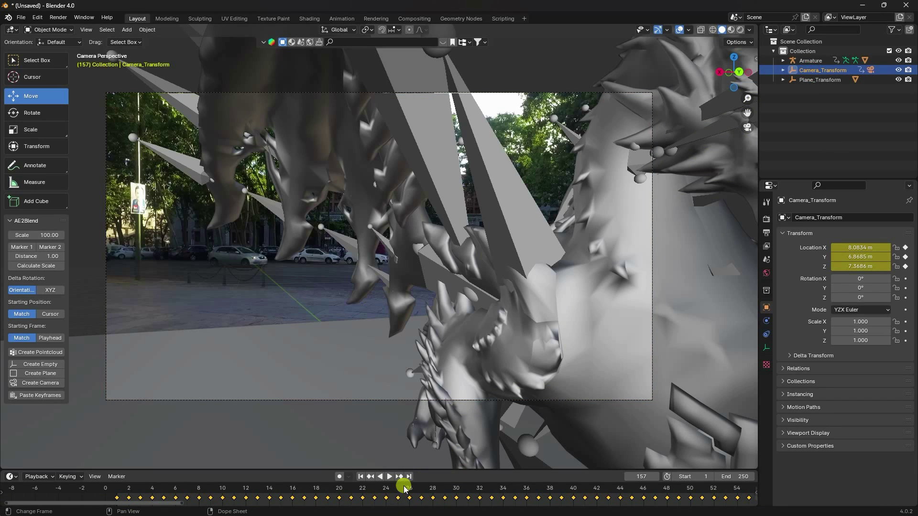
scroll(249, 500, down, 6)
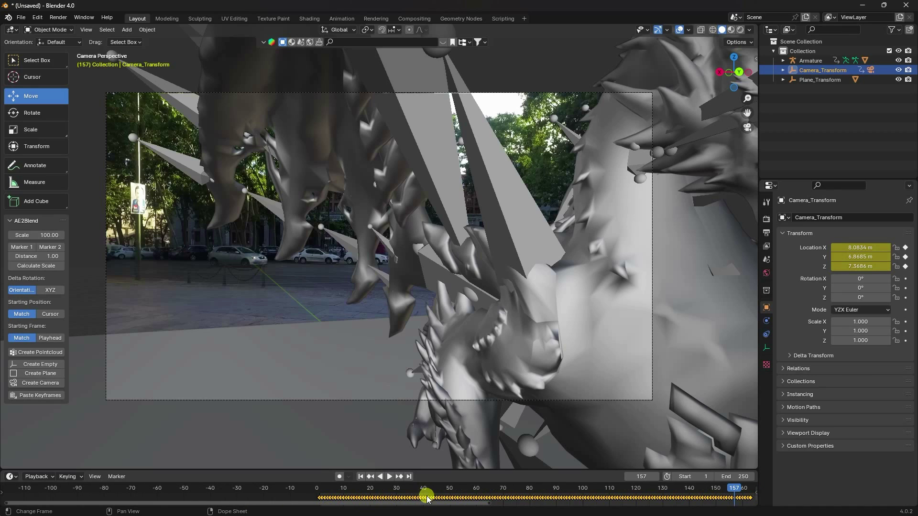
scroll(427, 499, down, 3)
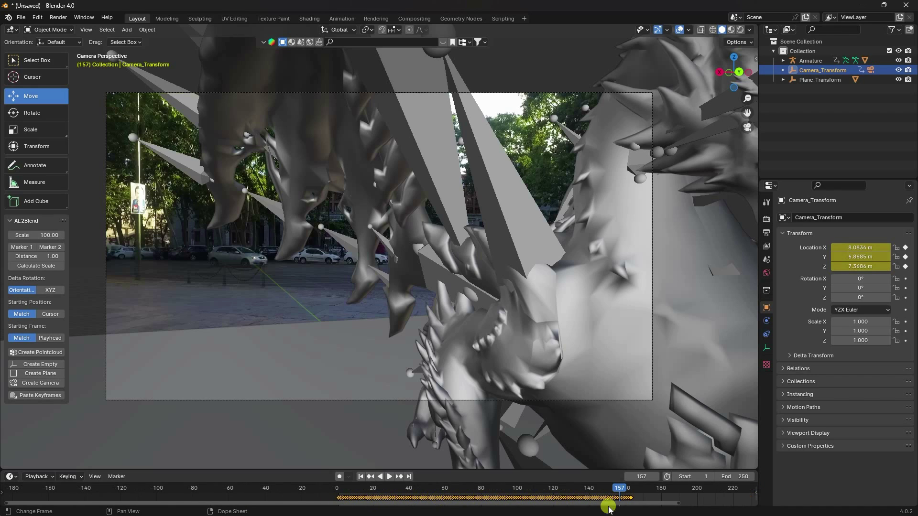
click(407, 476)
click(371, 476)
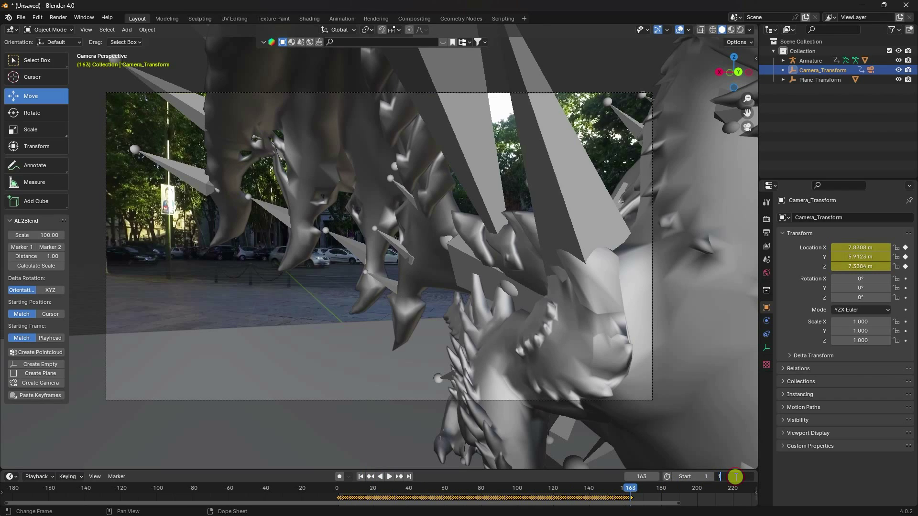
text(3)
key(Return)
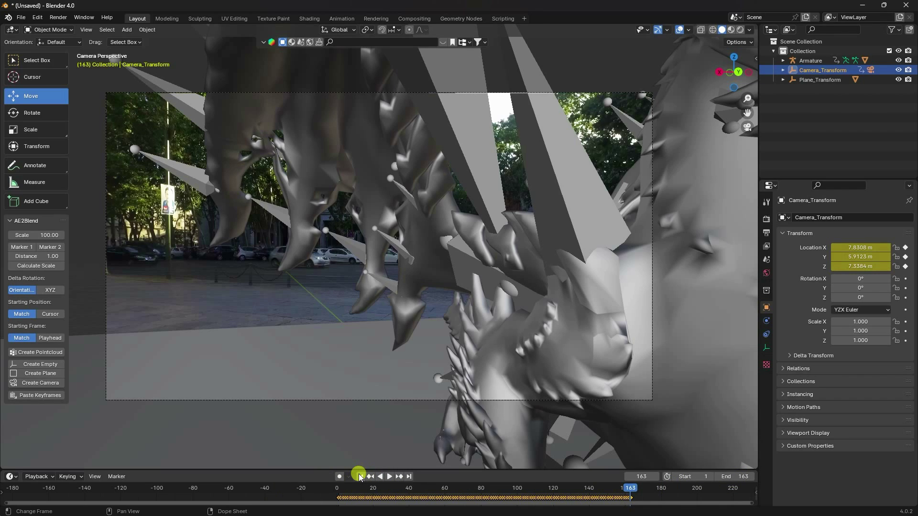
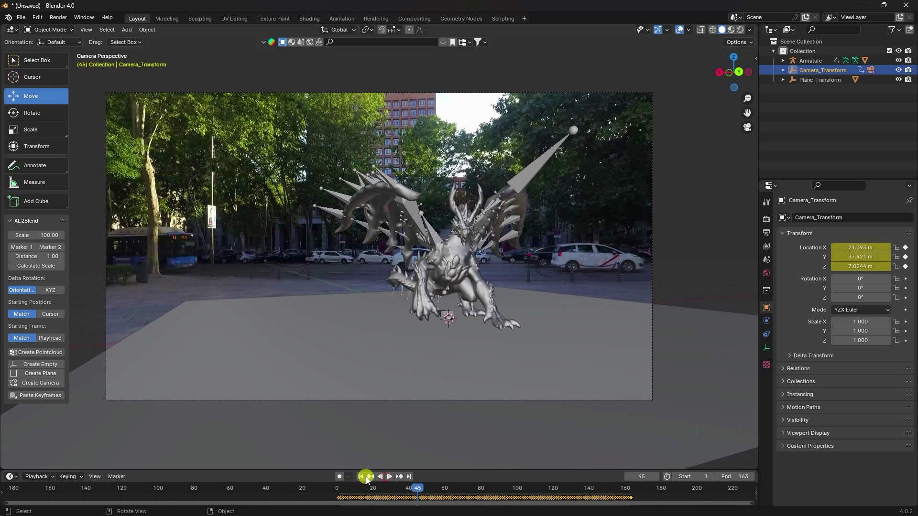
Step: Return to the first frame and switch the render engine to Cycles with GPU Compute as the device
click(360, 476)
scroll(511, 275, up, 2)
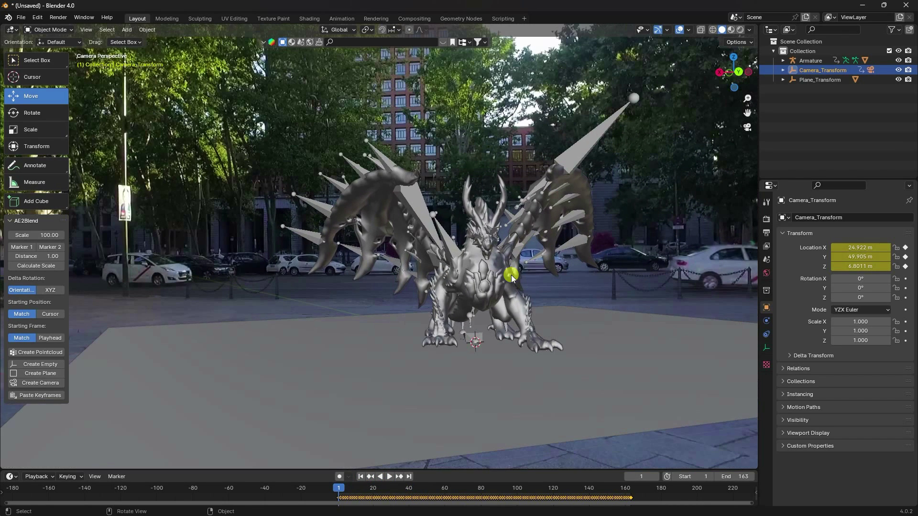
click(766, 219)
click(853, 217)
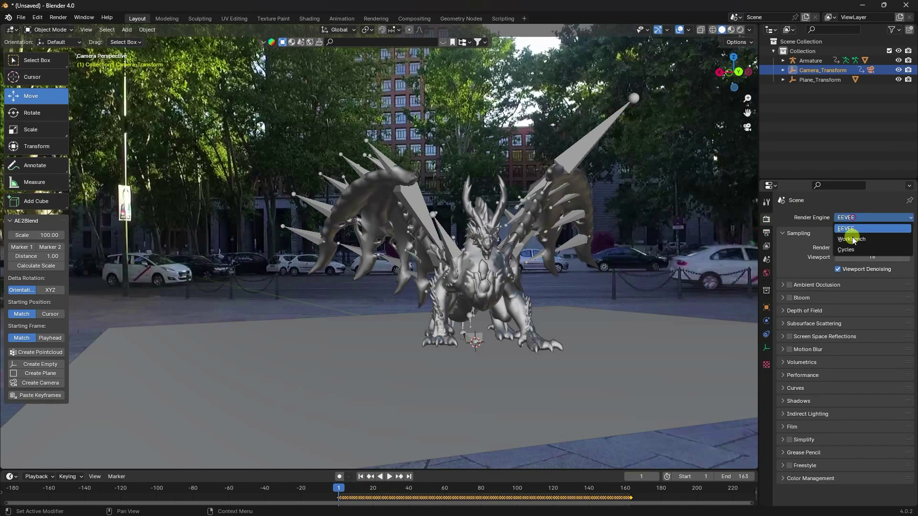
click(850, 249)
click(852, 242)
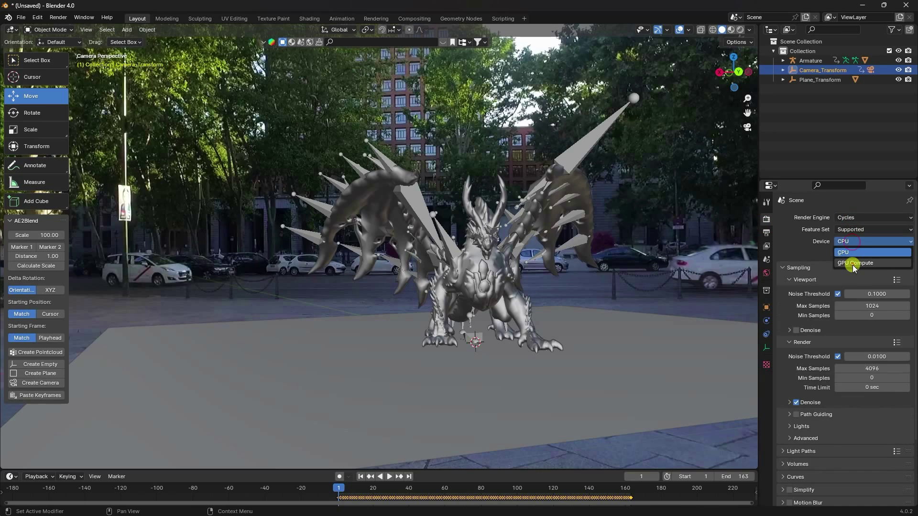
click(854, 254)
Step: Set the maximum render samples to 256
click(872, 361)
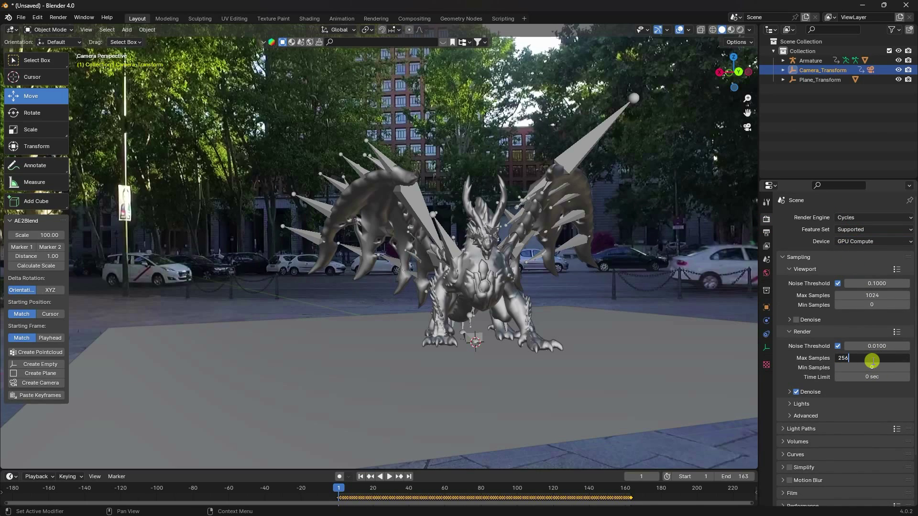
text(256)
key(Return)
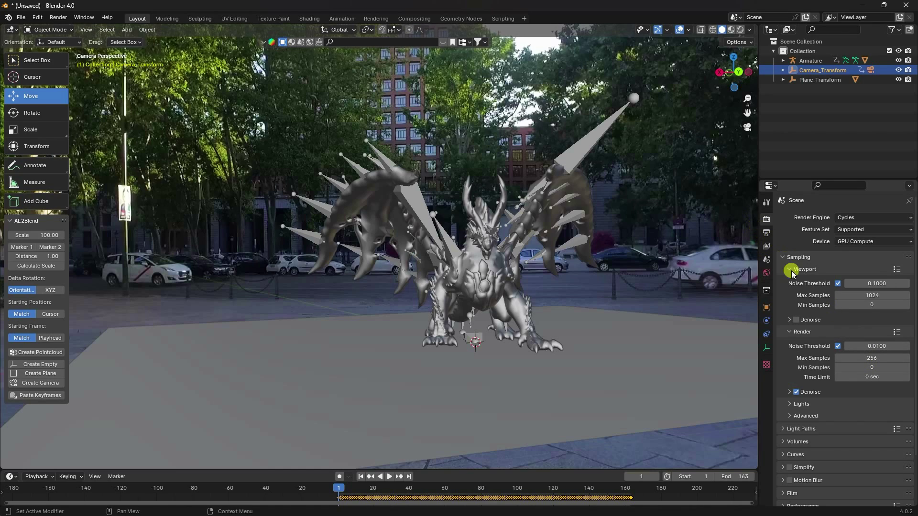
Step: Expand the Film render settings to reach the Transparent background option
scroll(813, 421, down, 3)
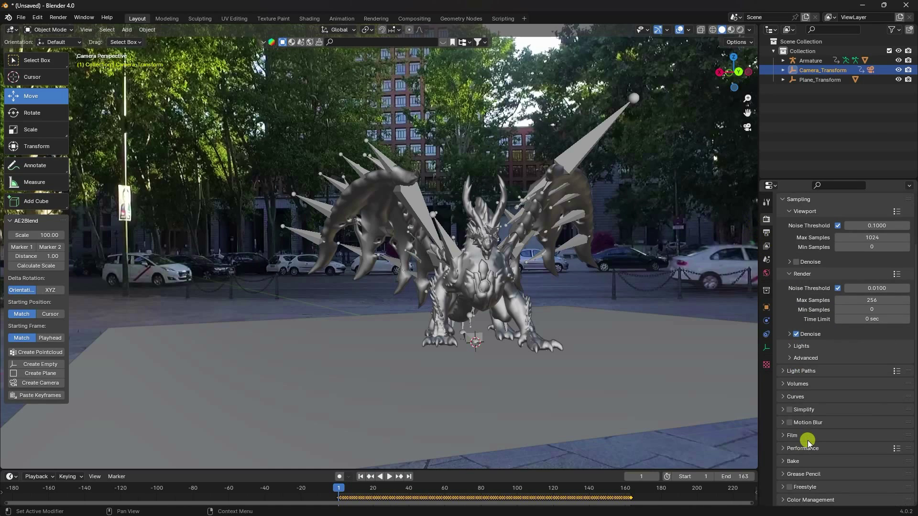
click(779, 433)
scroll(784, 434, down, 4)
click(784, 433)
scroll(793, 425, down, 1)
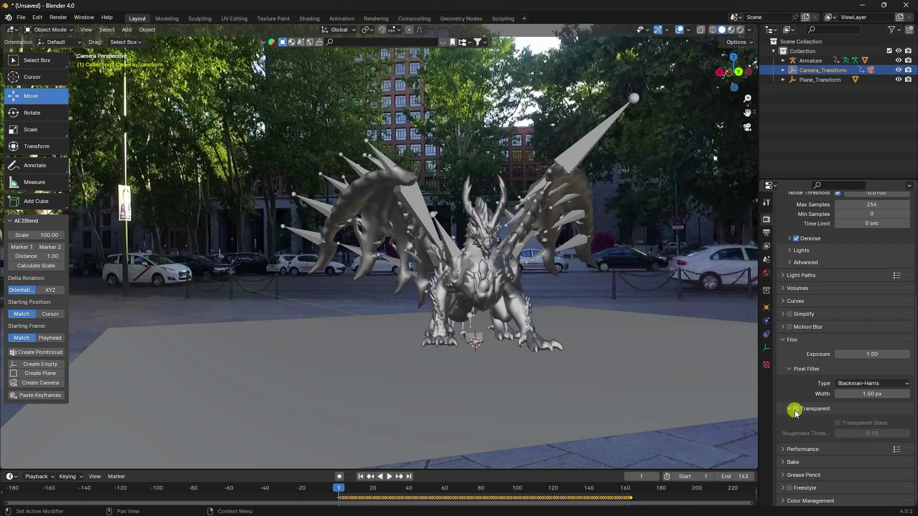
Step: Set the scene's output frame rate to 23.98 fps
click(766, 232)
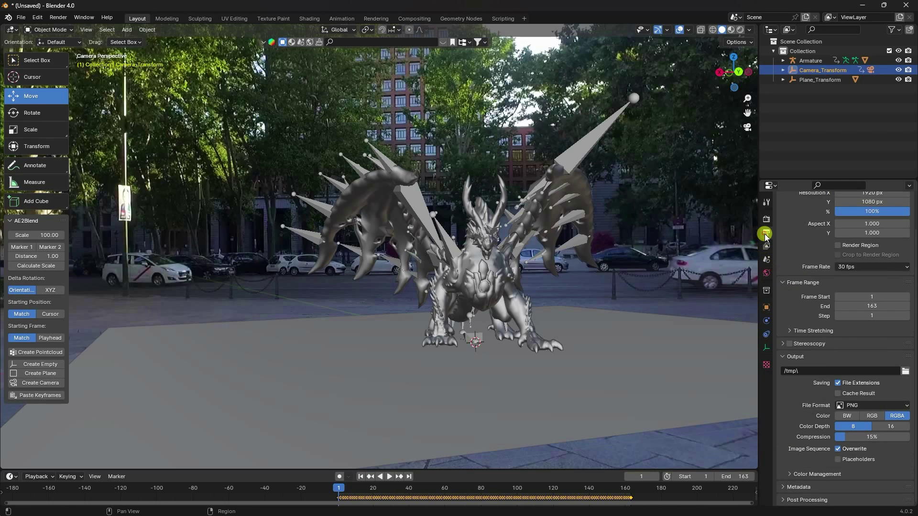
click(852, 266)
click(858, 280)
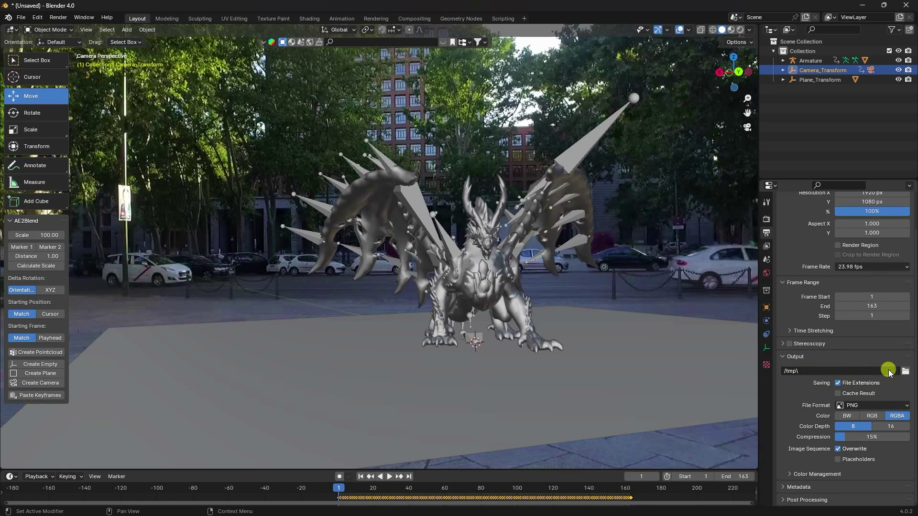
Step: Create a folder named ren on the Desktop and set it as the render output location
click(904, 370)
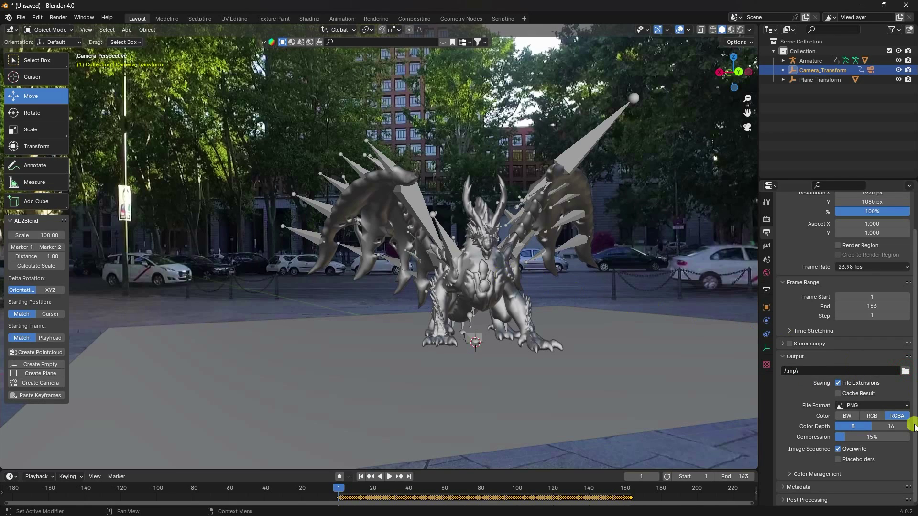
click(905, 371)
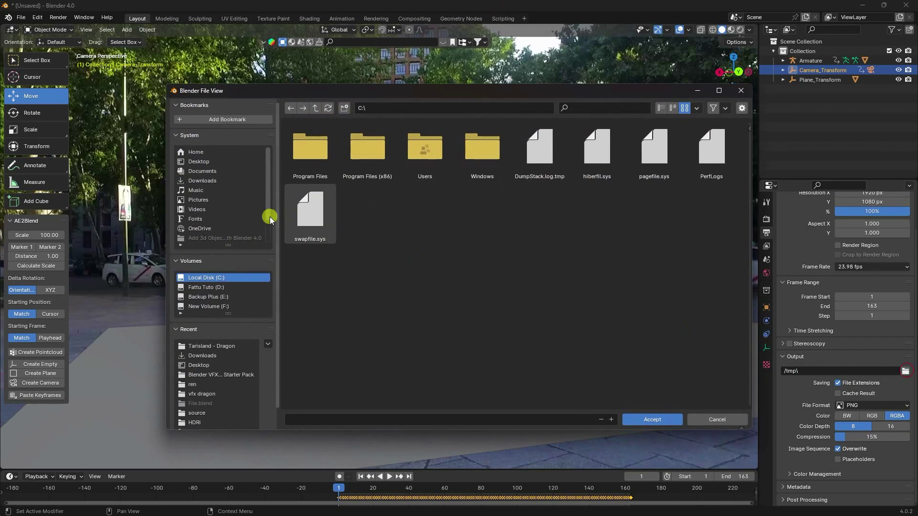
click(207, 162)
right_click(335, 224)
click(315, 308)
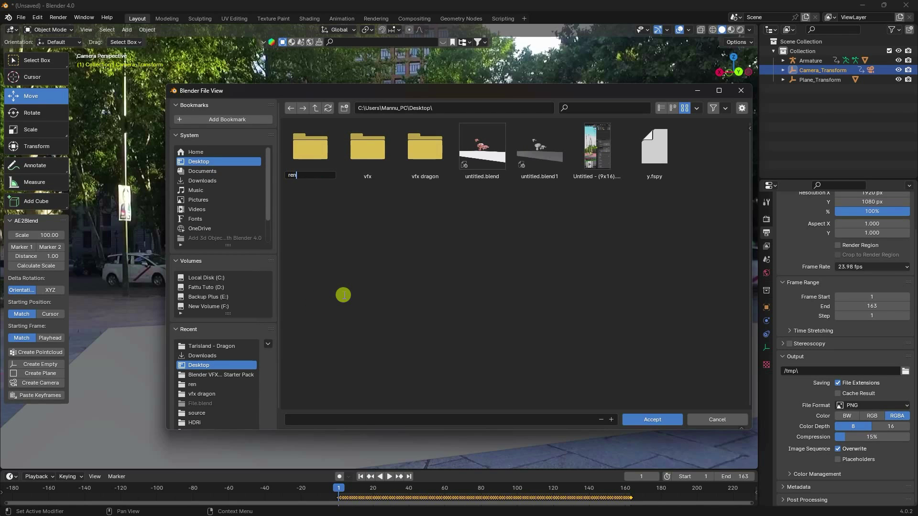
key(Return)
key(Return)
key(Return)
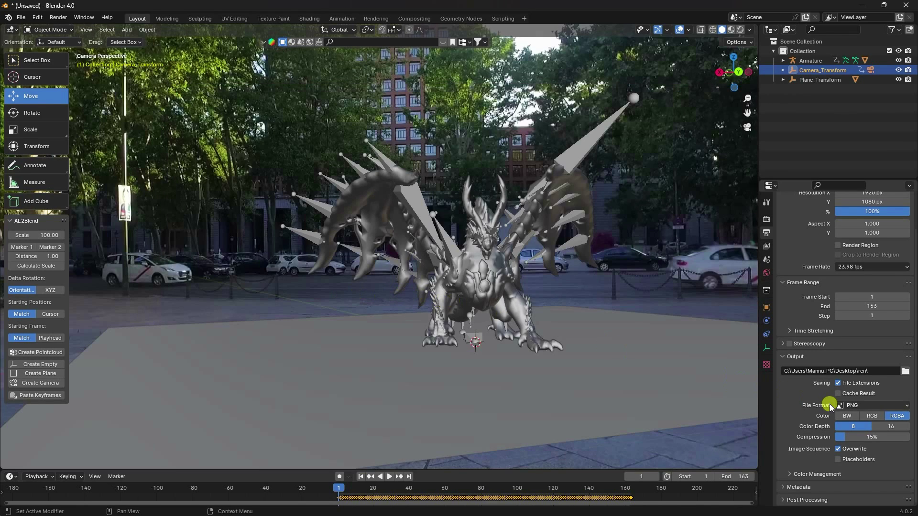
Step: Set the output file format to FFmpeg Video with QuickTime as the encoding container
click(848, 405)
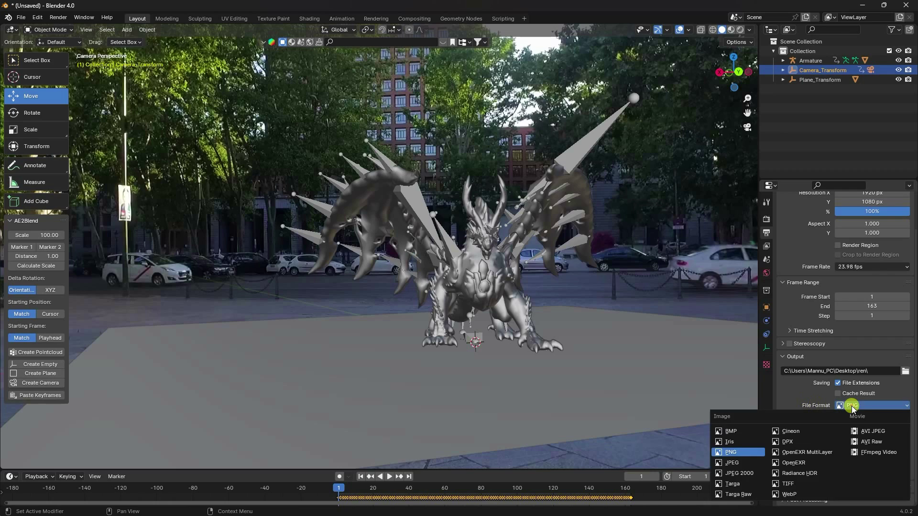
click(863, 452)
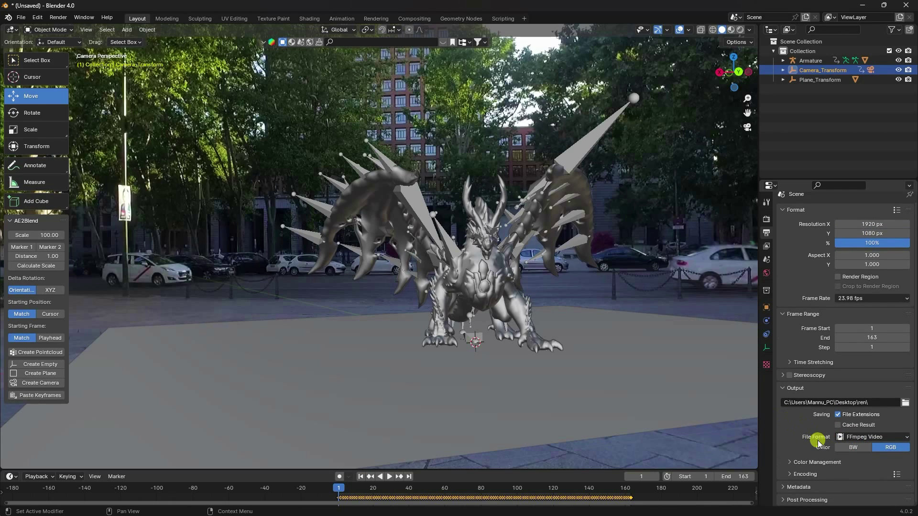
click(796, 475)
scroll(796, 473, down, 5)
click(841, 377)
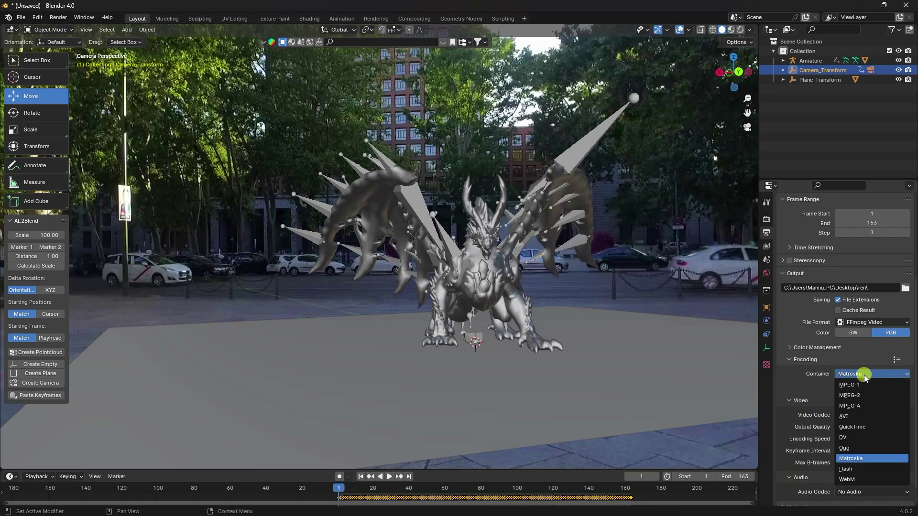
click(868, 426)
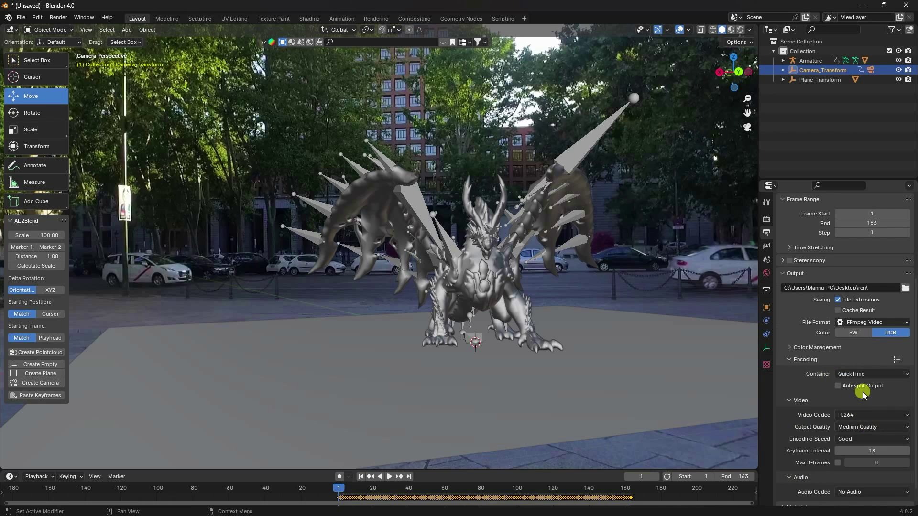
Step: Set the video codec to QT rle / QT Animation and the output color to RGBA
click(840, 415)
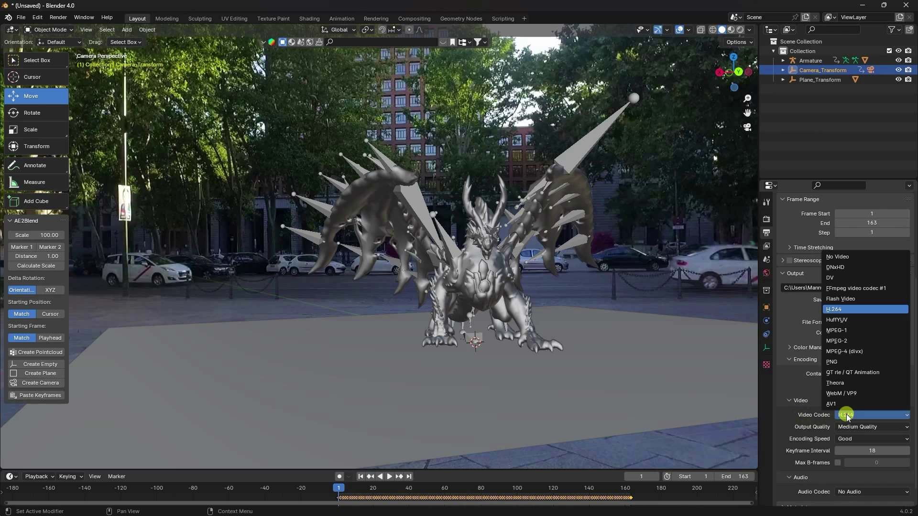
click(855, 373)
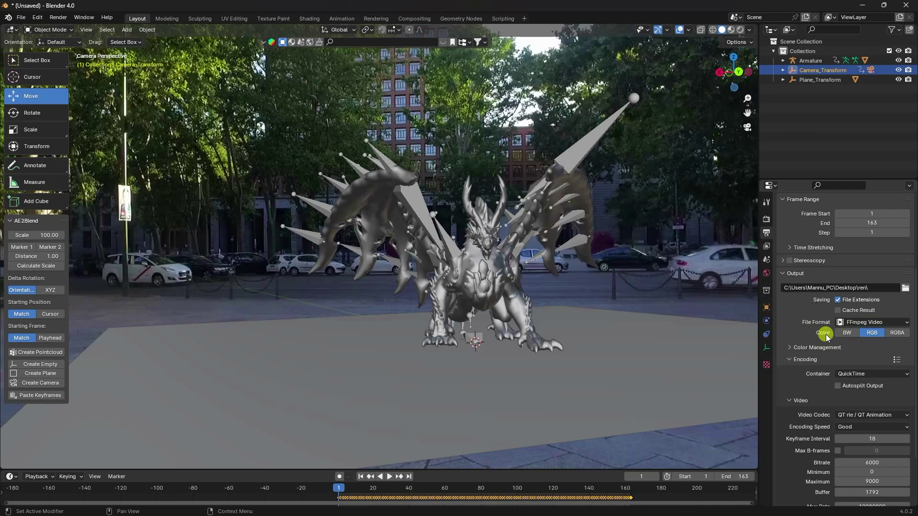
click(900, 335)
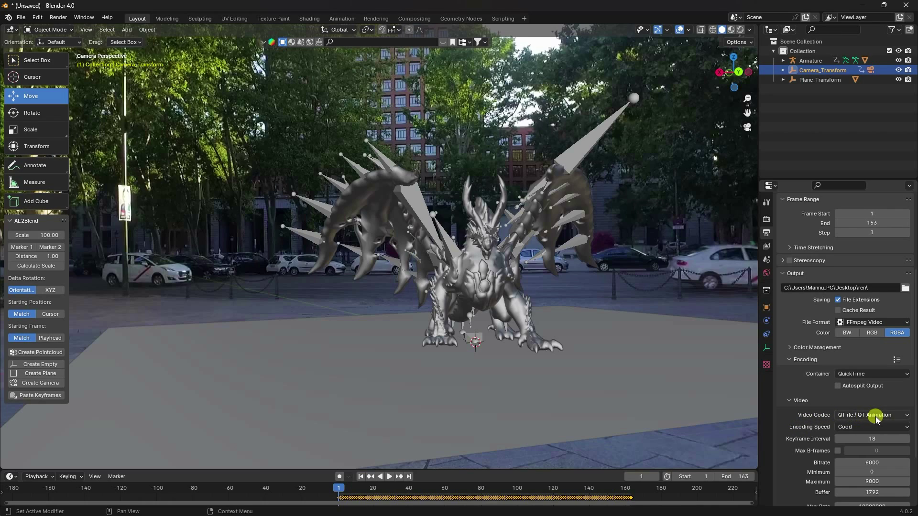
scroll(807, 435, down, 4)
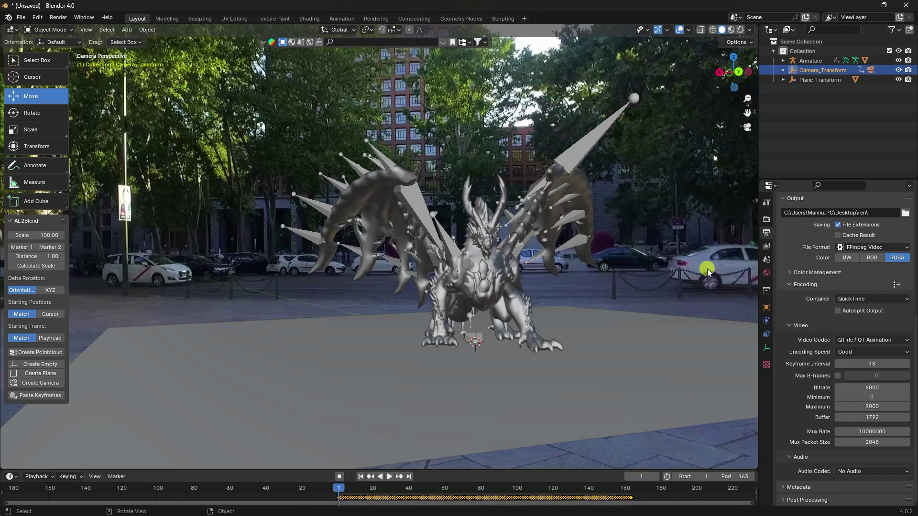
Step: Assign an Environment Texture to the world background color and load spree_bank_4k.exr from the HDRI folder
click(767, 274)
click(834, 277)
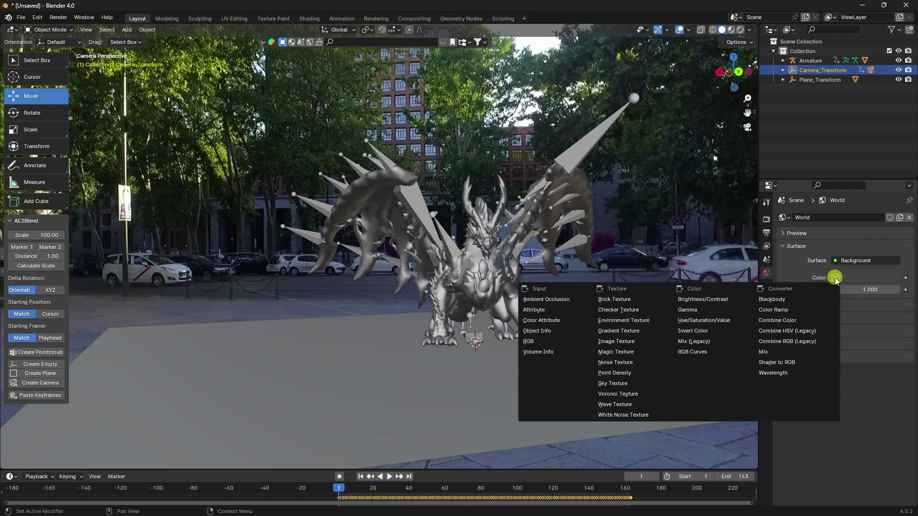
click(647, 325)
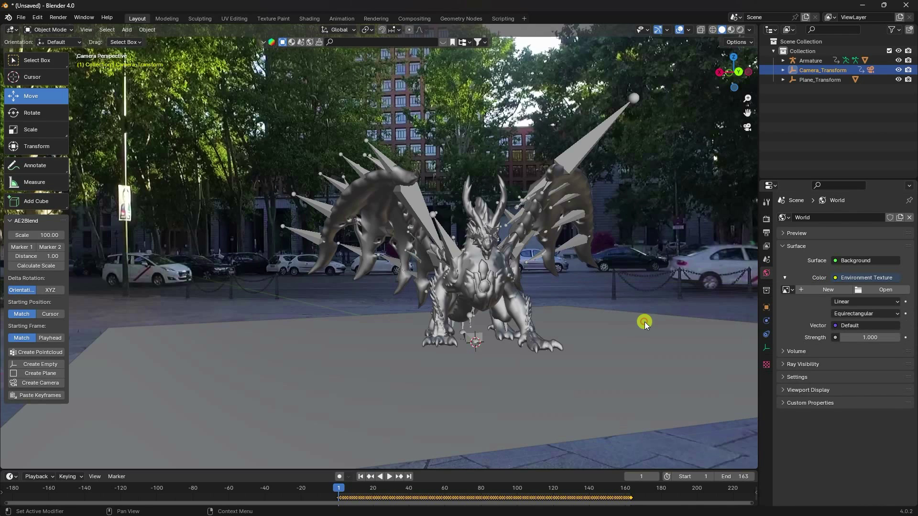
click(884, 289)
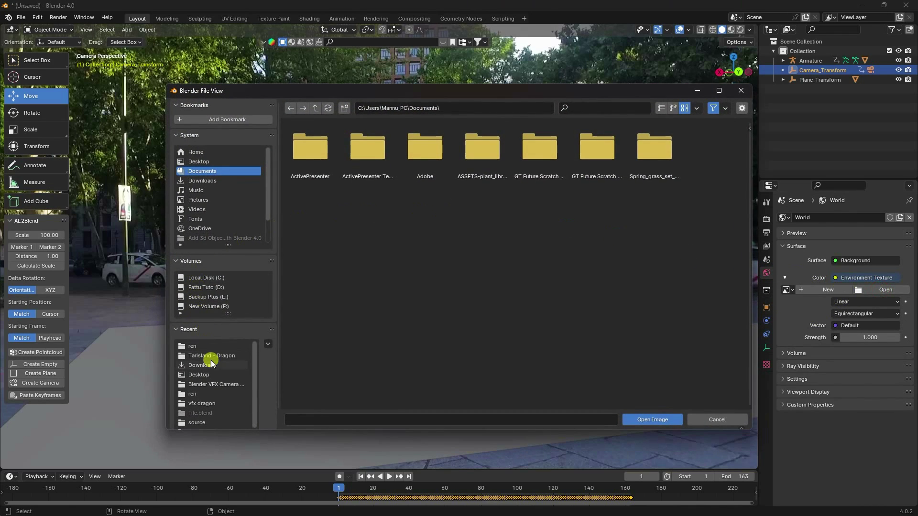
scroll(200, 386, down, 1)
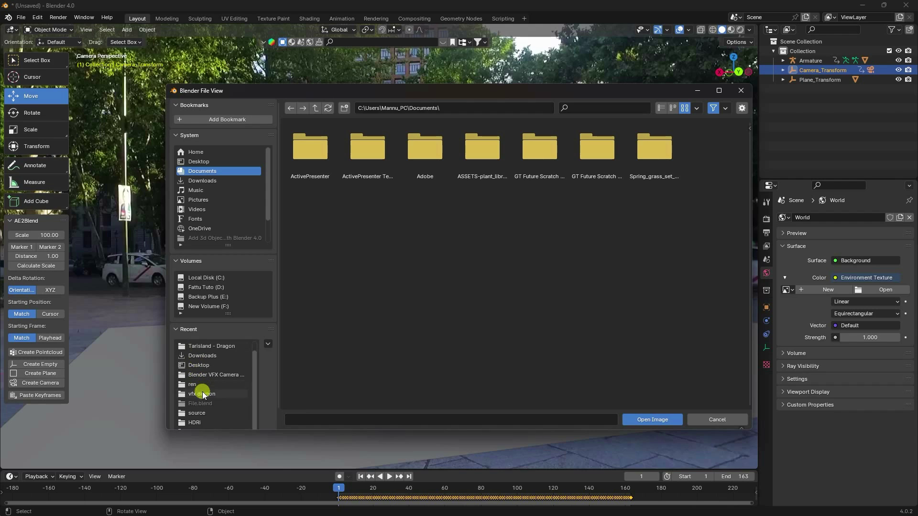
click(194, 423)
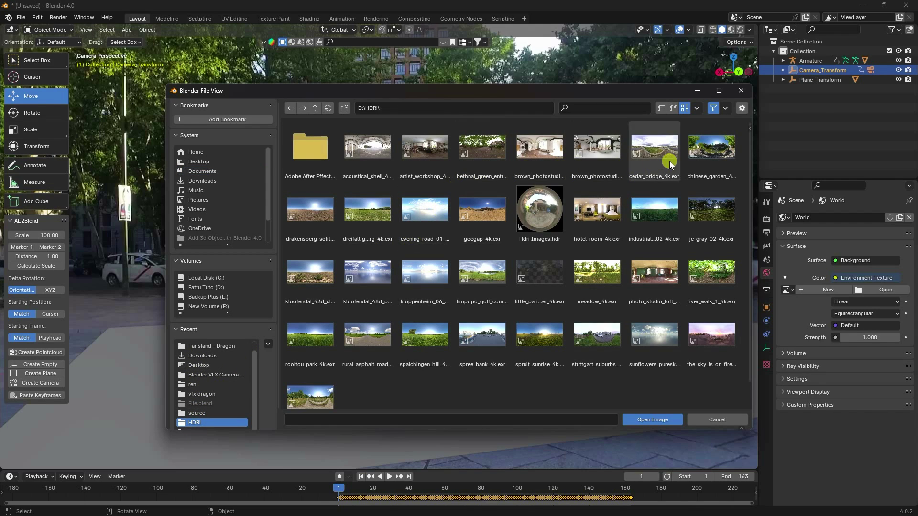
click(486, 335)
click(651, 420)
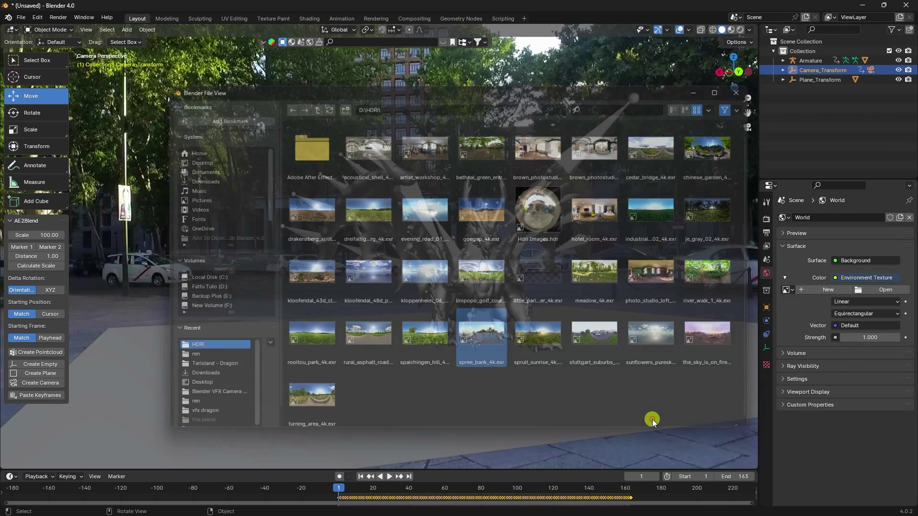
Step: Add a sun light, raise it above the dragon and move it about -21.402 m along the X axis
drag(635, 241, 455, 310)
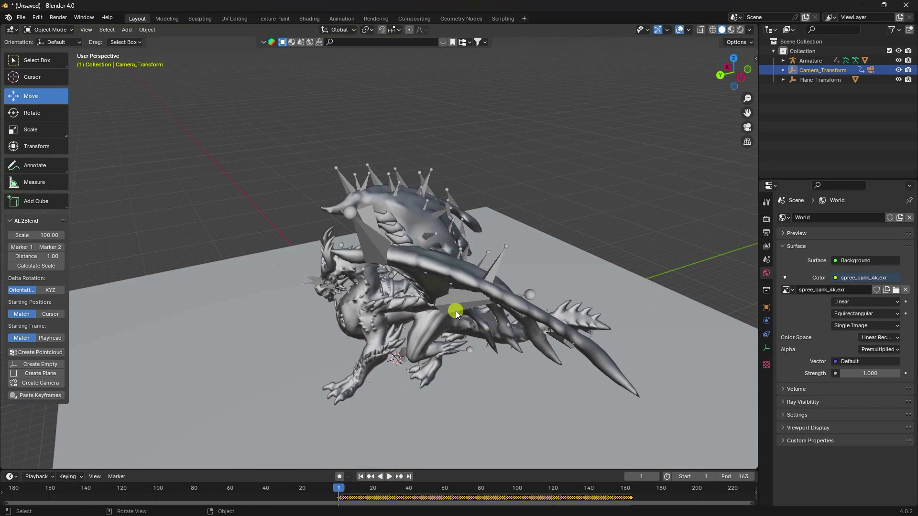
click(124, 28)
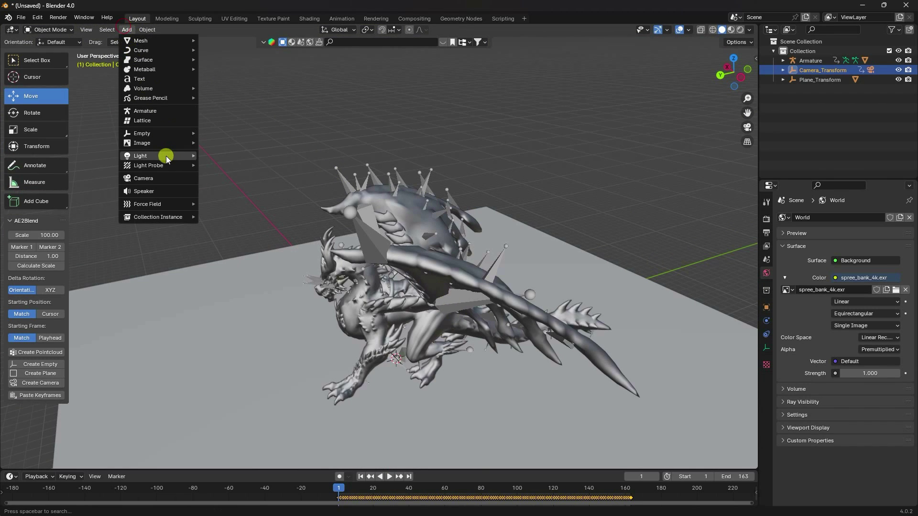
mouse_move(170, 157)
click(222, 166)
scroll(263, 190, down, 5)
drag(263, 190, 369, 206)
drag(406, 239, 421, 143)
drag(360, 178, 438, 198)
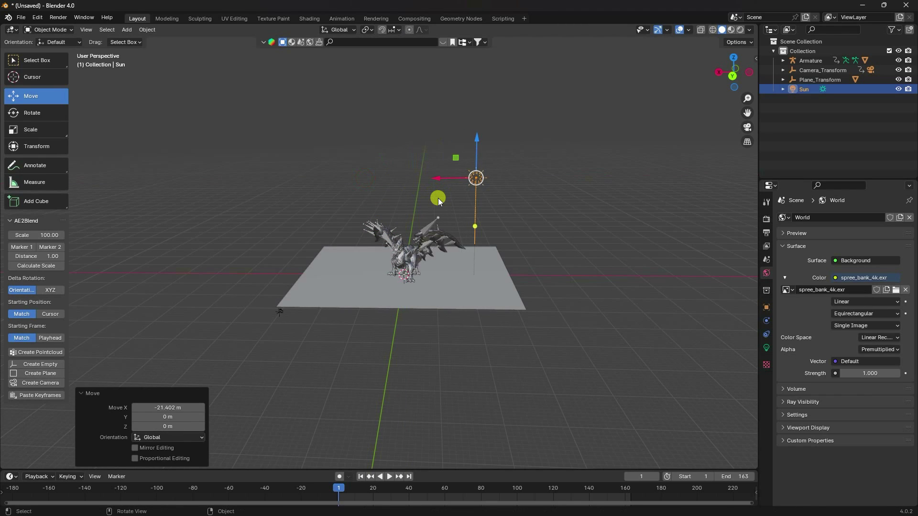
Step: Rotate the sun light about -39.5° around the global Y axis to angle it toward the dragon
key(KP_0)
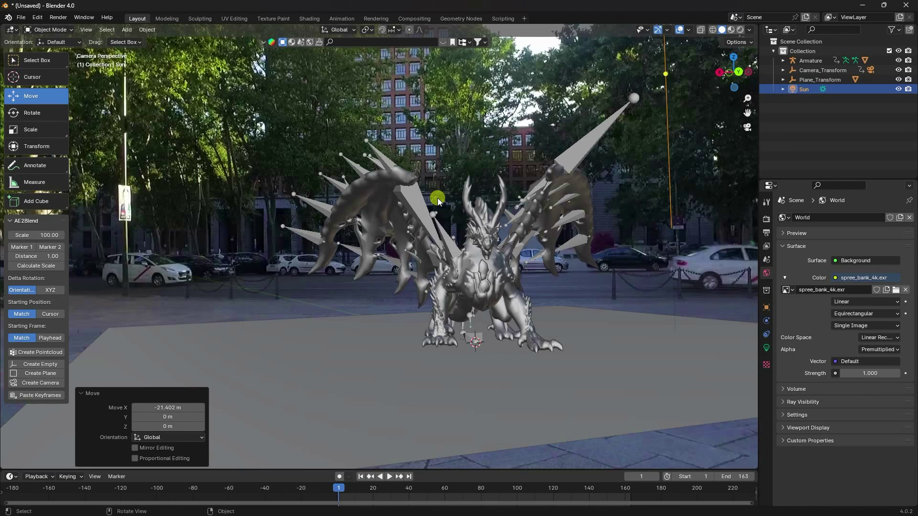
scroll(438, 200, down, 2)
click(39, 111)
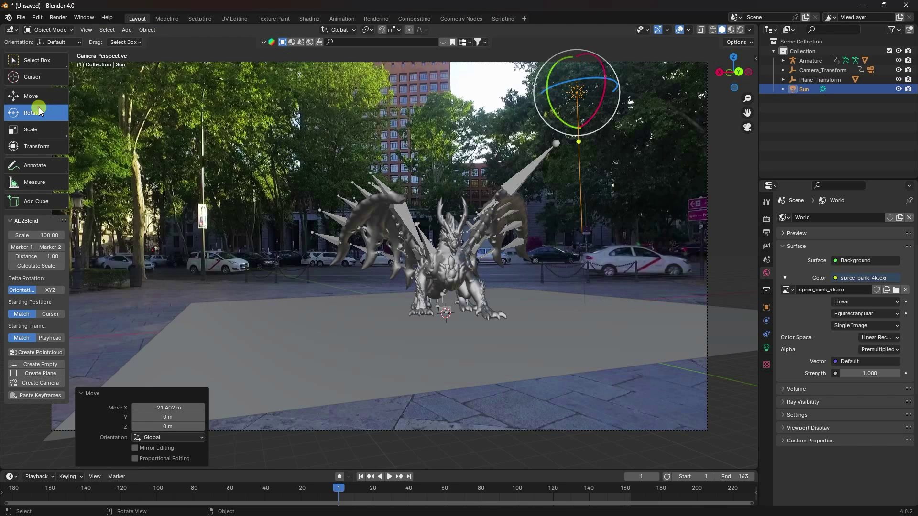
drag(547, 76, 557, 59)
drag(541, 142, 269, 166)
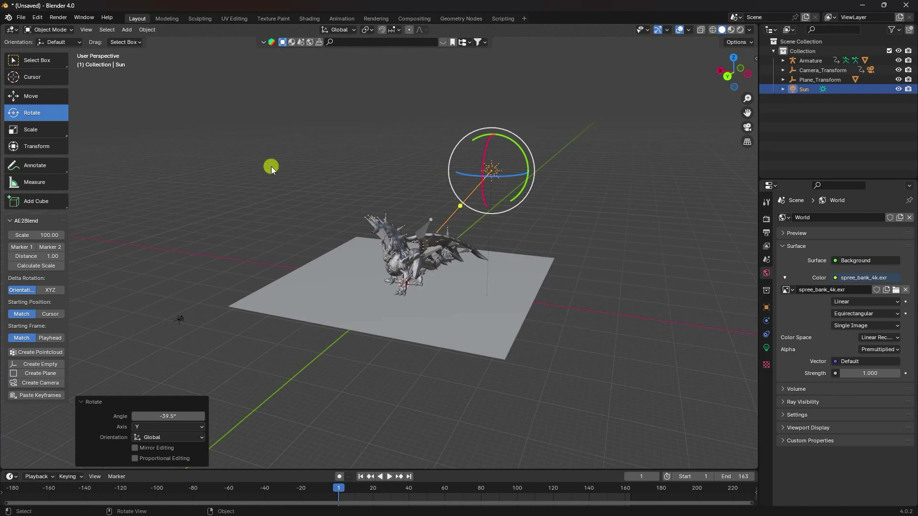
Step: Set the sun light's strength to 3 and its angle to 20°
click(22, 94)
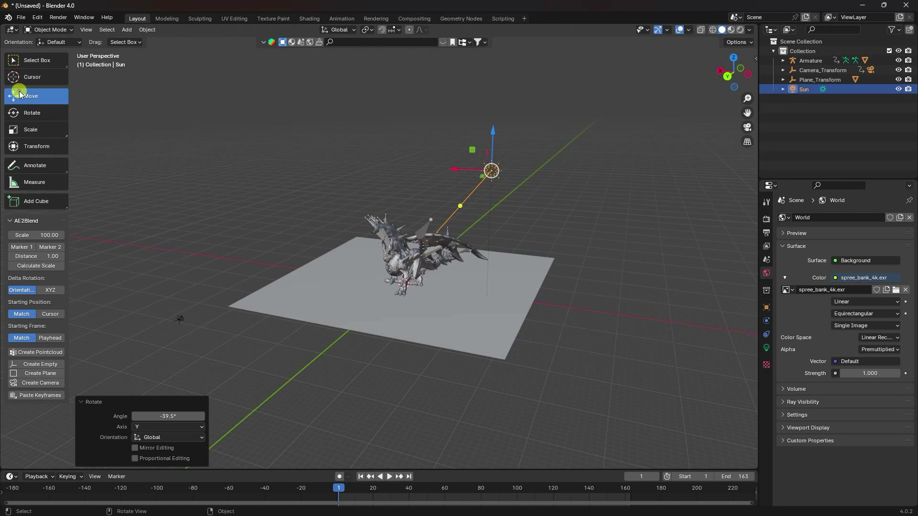
click(766, 347)
click(863, 283)
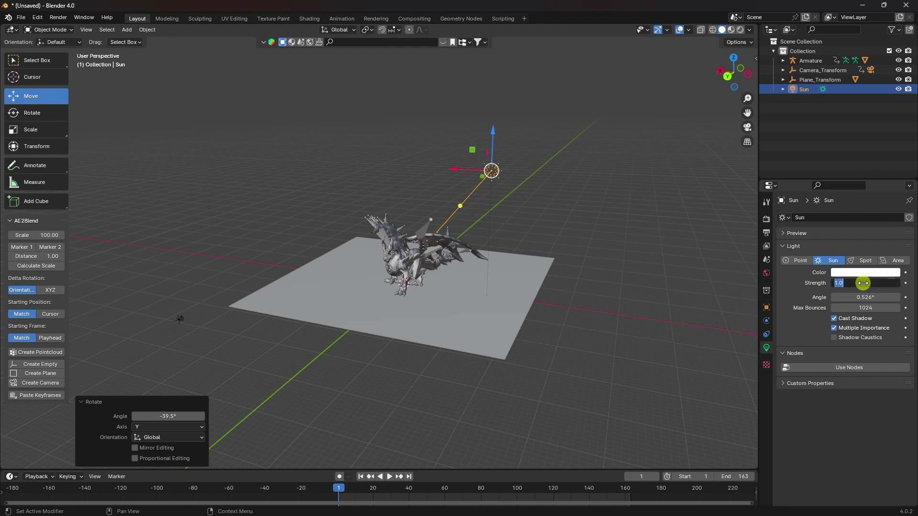
key(Tab)
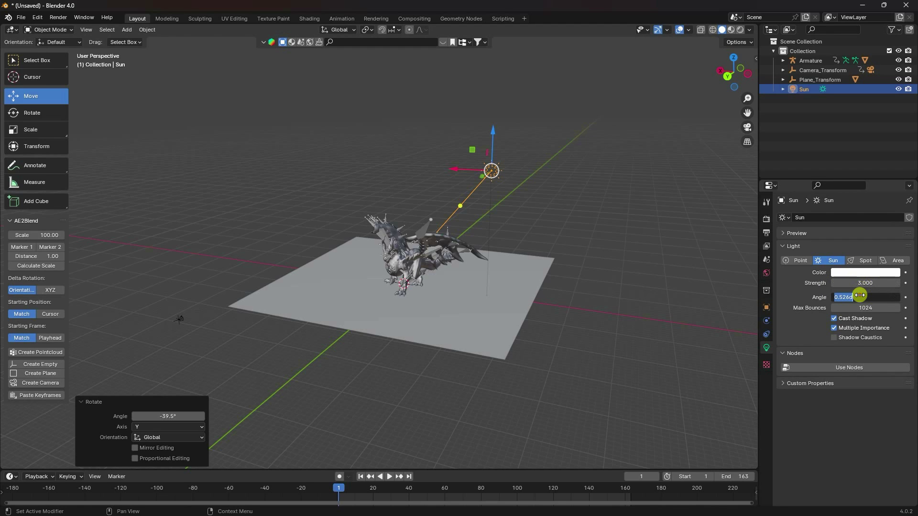
text(20)
key(Return)
Step: Look through the camera, select the ground plane and make it a Shadow Catcher in its object visibility settings
key(KP_0)
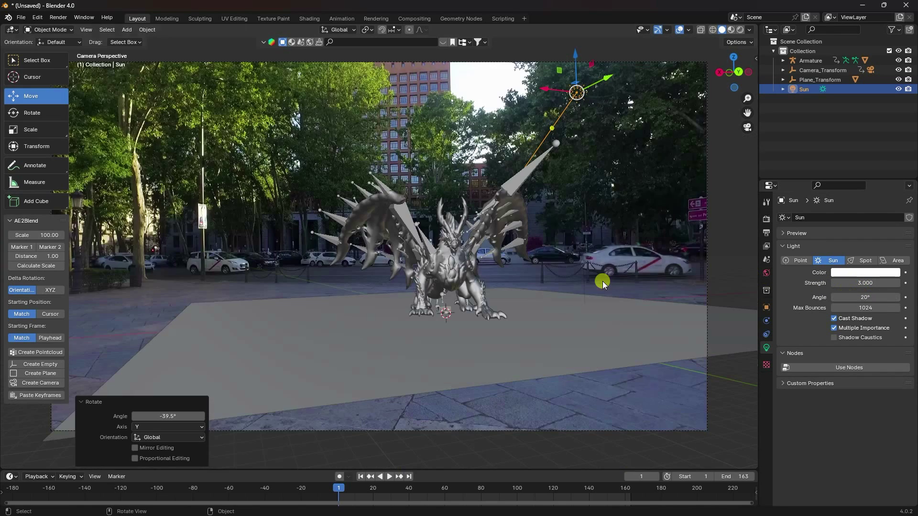
click(532, 327)
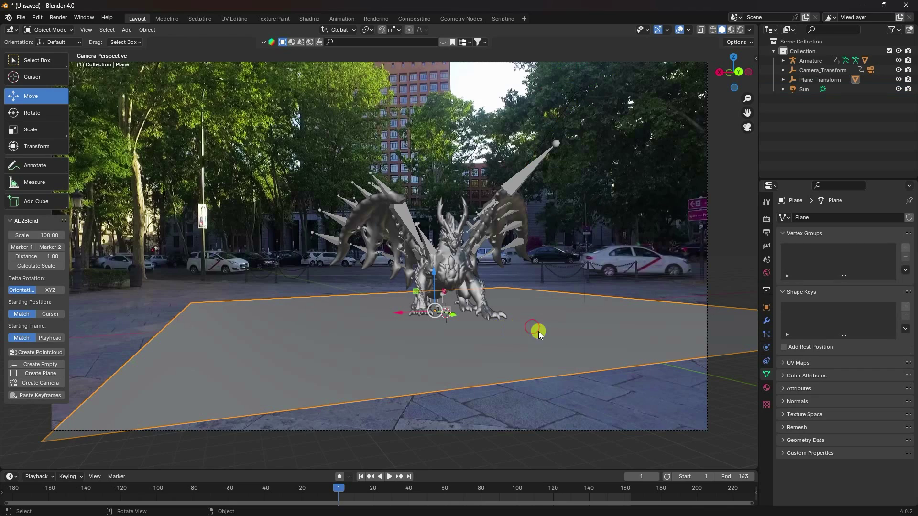
click(766, 308)
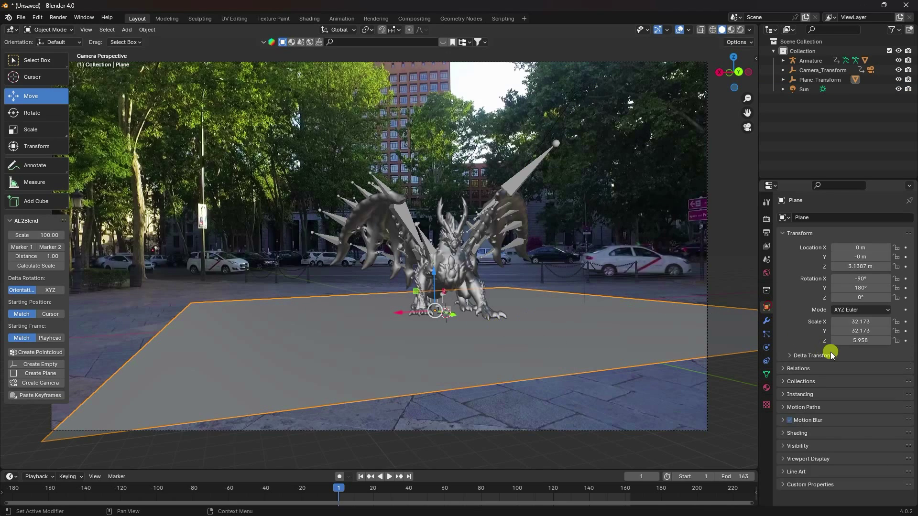
click(783, 446)
scroll(784, 442, down, 5)
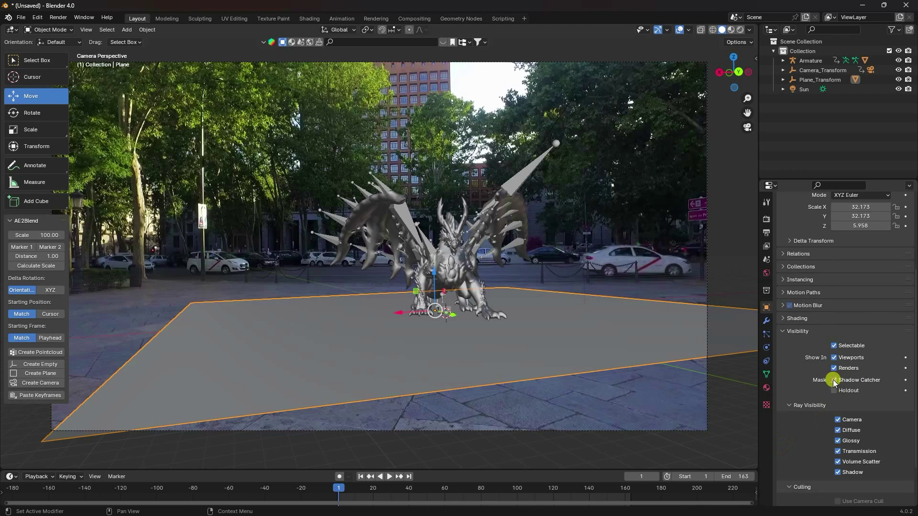
click(834, 381)
Step: Switch the viewport to rendered shading and play the animation to check the dragon's shadow on the pavement
click(740, 30)
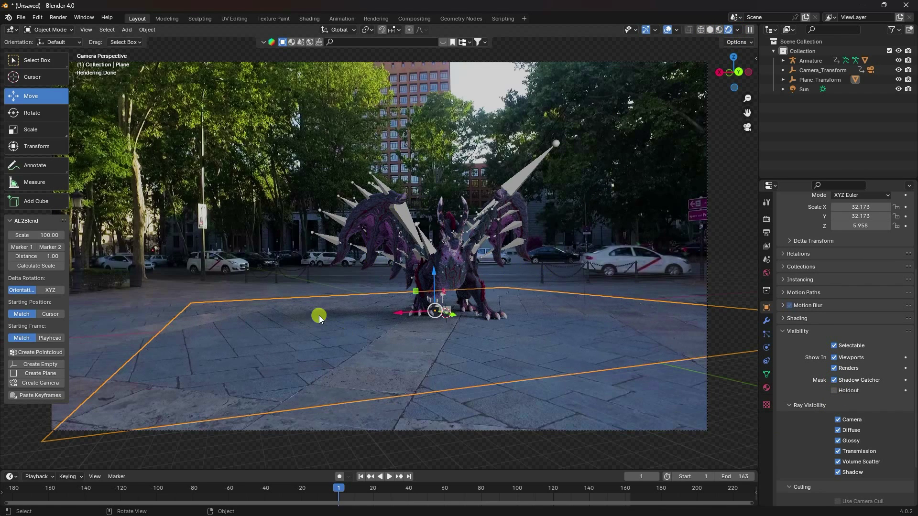
scroll(363, 289, up, 2)
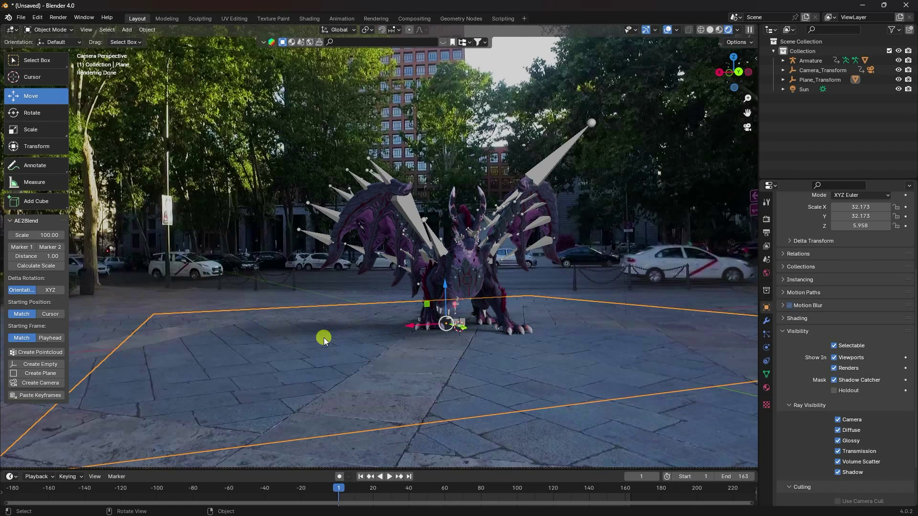
click(388, 477)
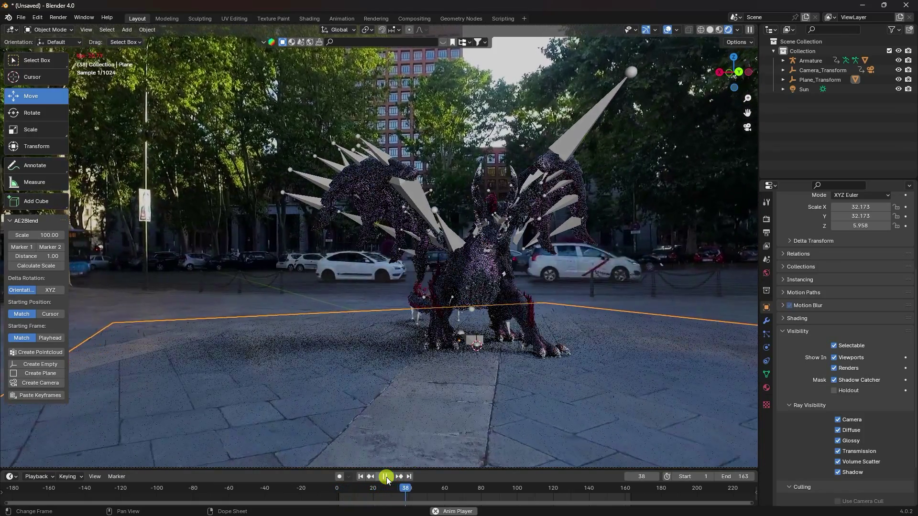
click(385, 476)
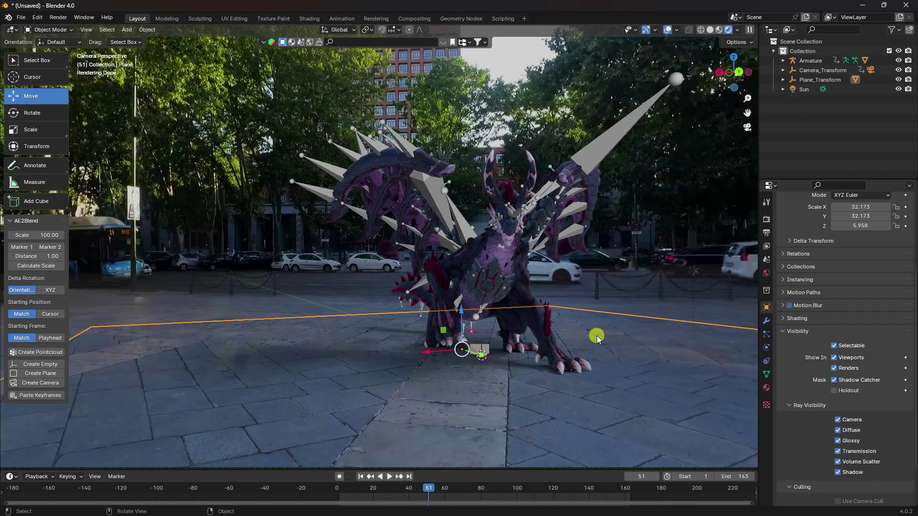
Step: Raise the sun light's strength to 5
click(805, 90)
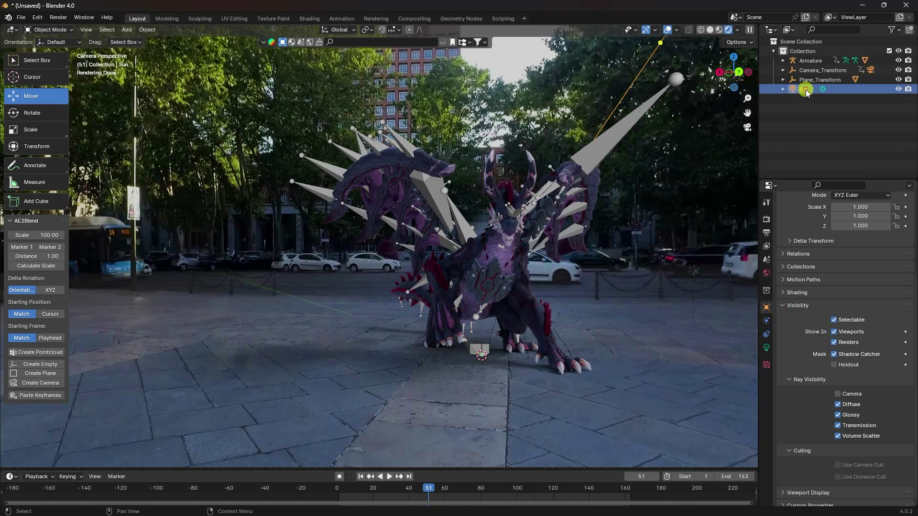
click(767, 347)
click(865, 282)
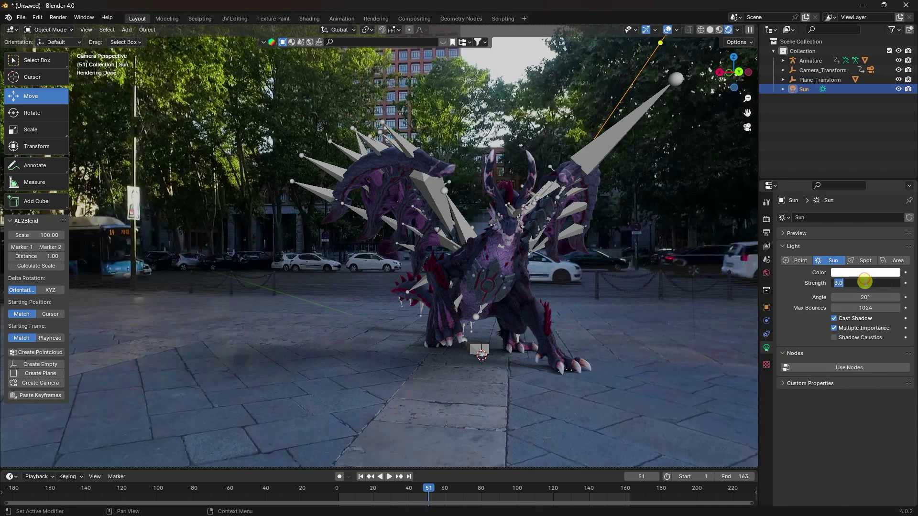
key(Return)
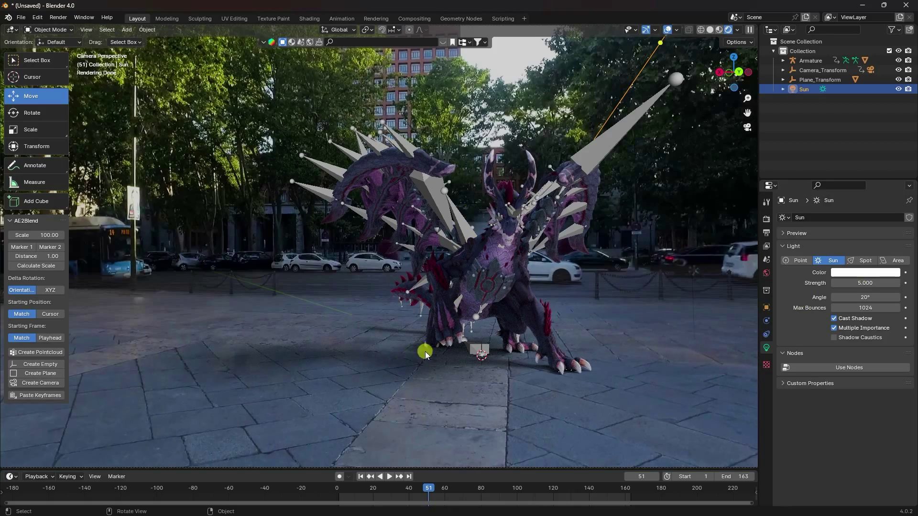
Step: Return to frame 1 and play the animation in stages to review the dragon's lighting and shadow
click(361, 476)
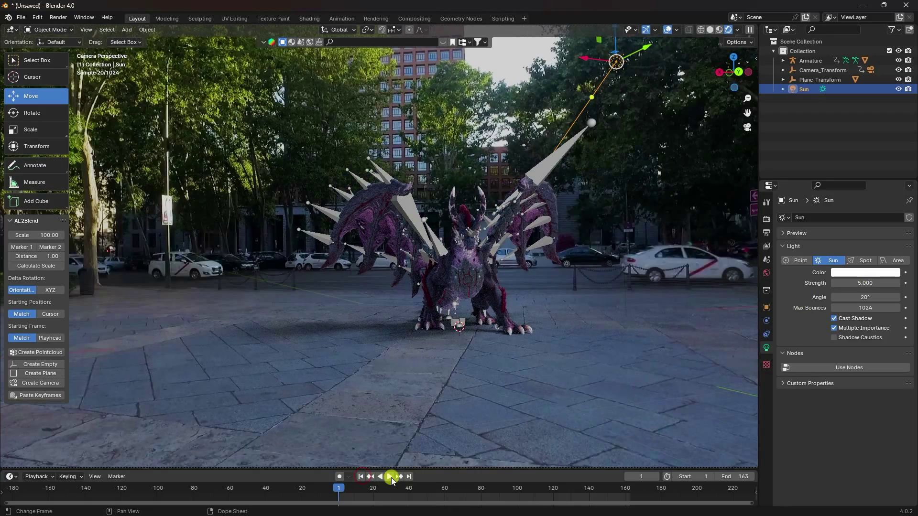
click(390, 476)
click(390, 477)
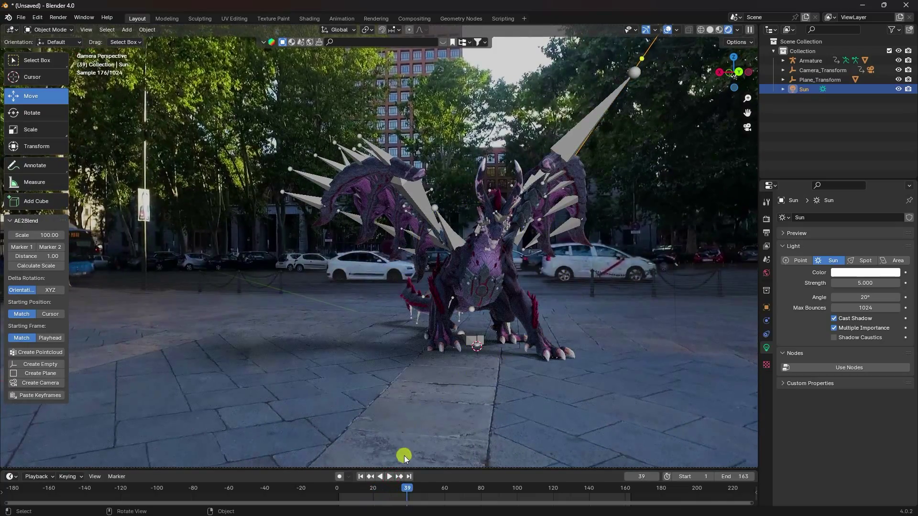
click(390, 477)
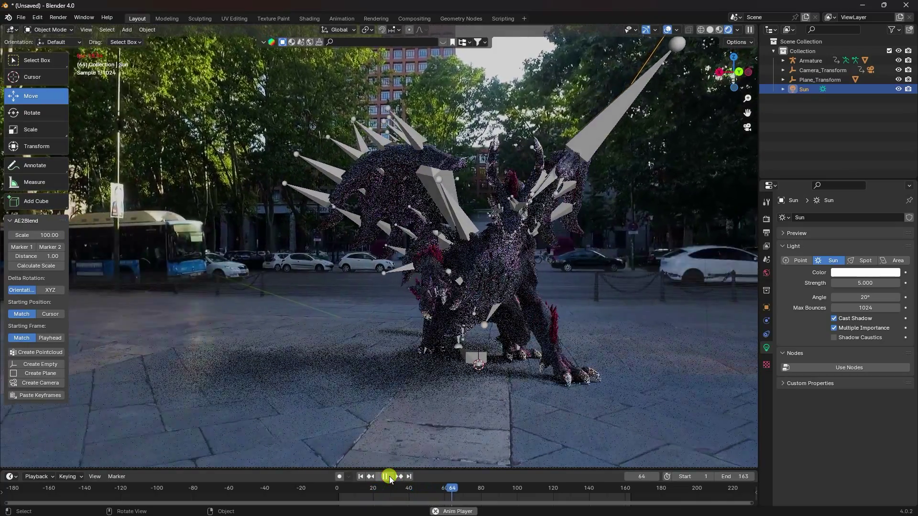
click(390, 476)
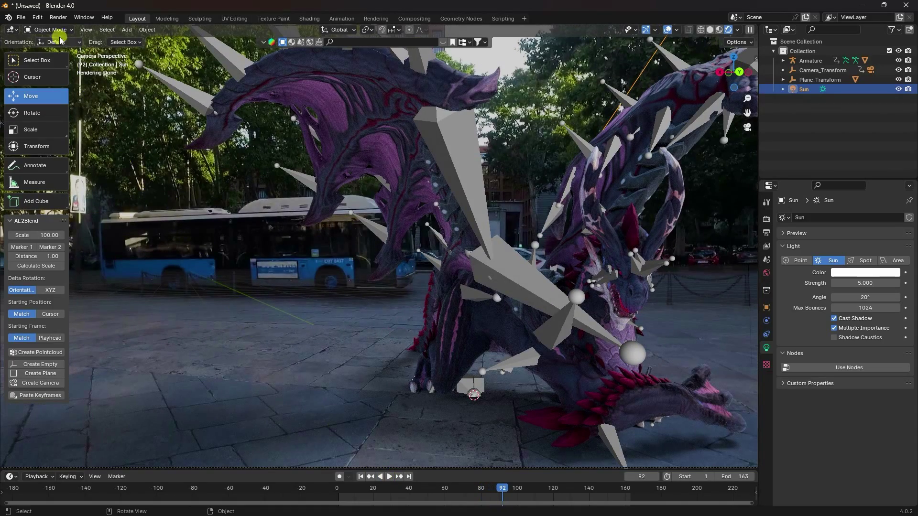
Step: Render the current frame as a test image, close the result and start rendering the full animation
click(58, 17)
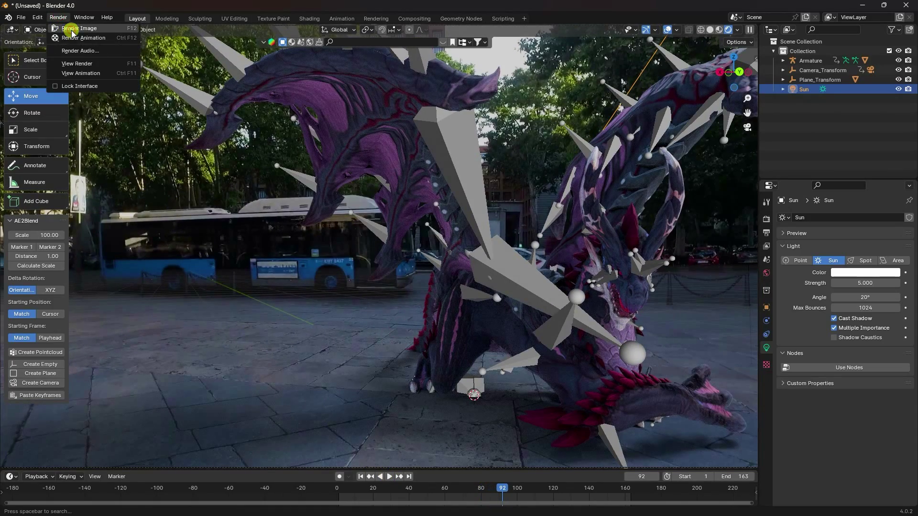
click(69, 29)
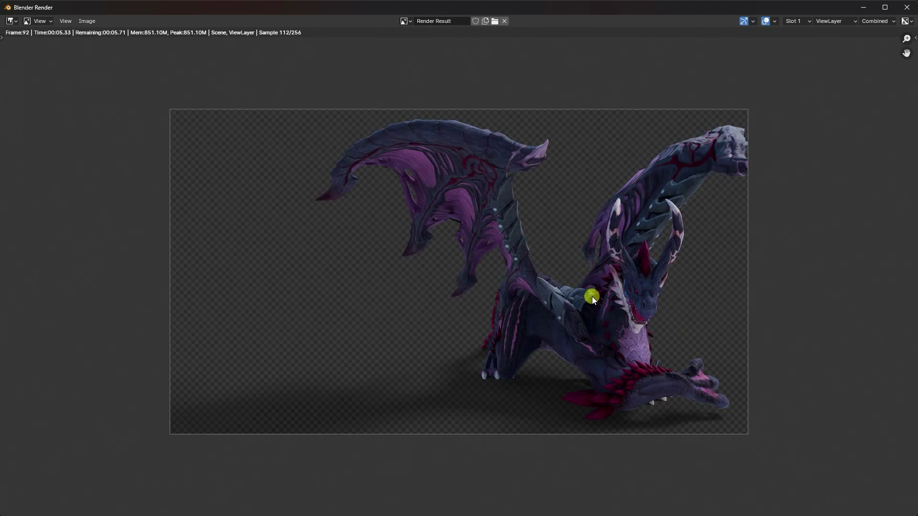
click(910, 8)
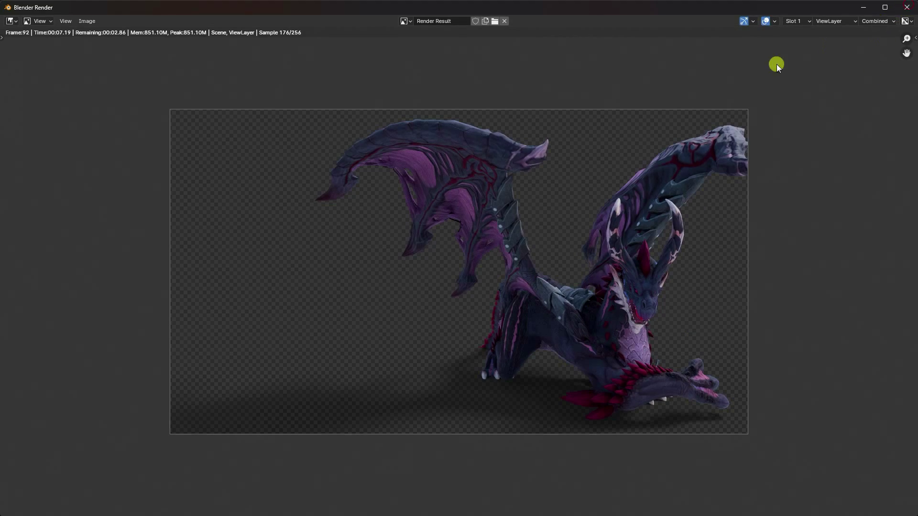
click(57, 18)
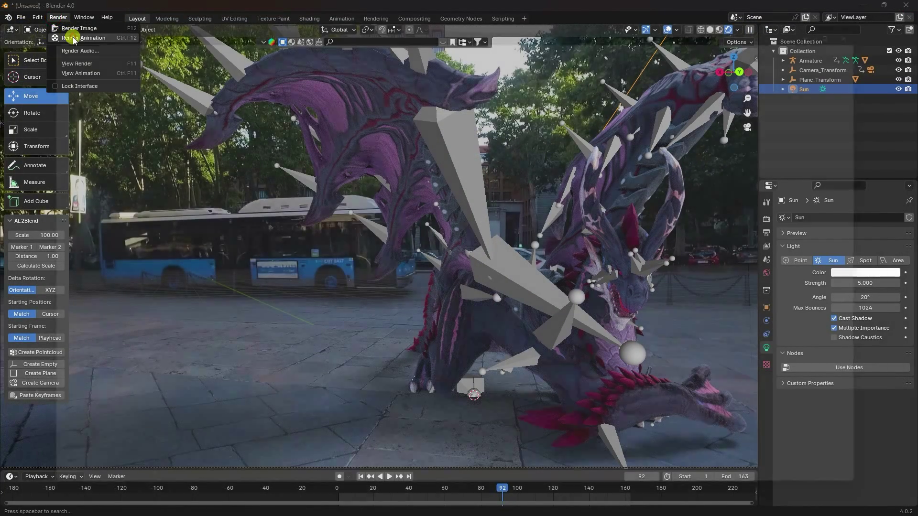
click(72, 35)
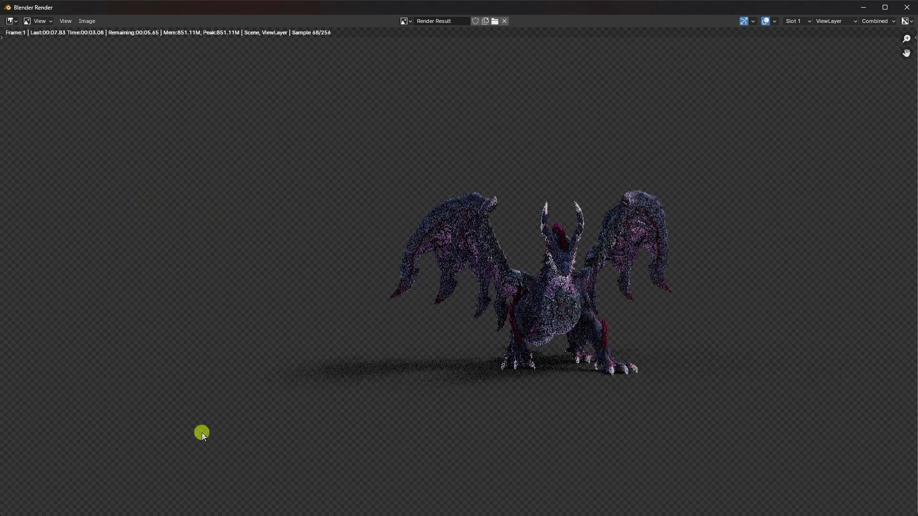
Step: Switch to After Effects and collapse the properties of the Track Solid 1 layer
click(123, 506)
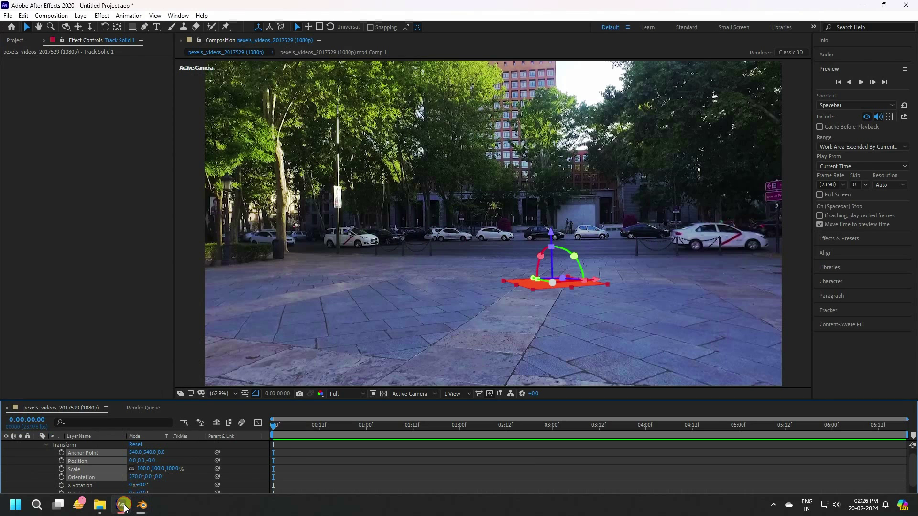
scroll(56, 456, up, 2)
click(36, 445)
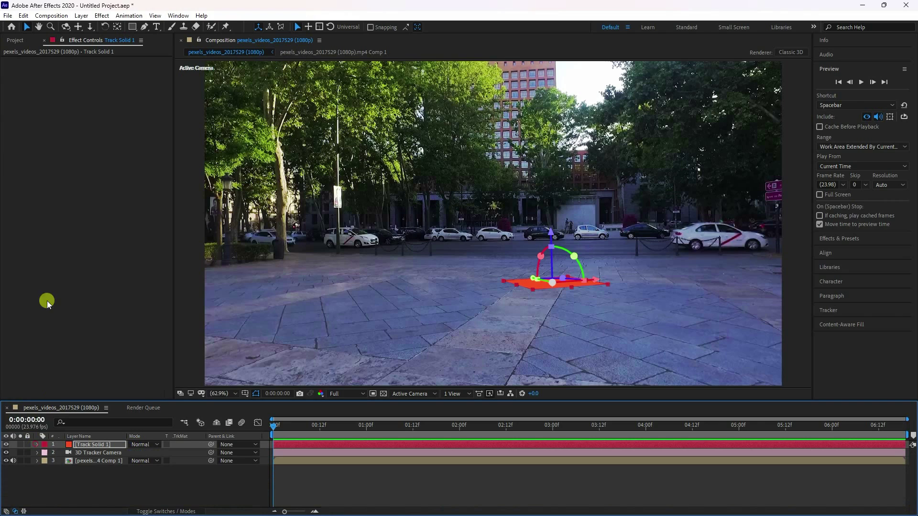
Step: Import s0001-0163.mov from the ren folder inside vfx dragon, interpreting its alpha as Straight - Unmatted
click(14, 40)
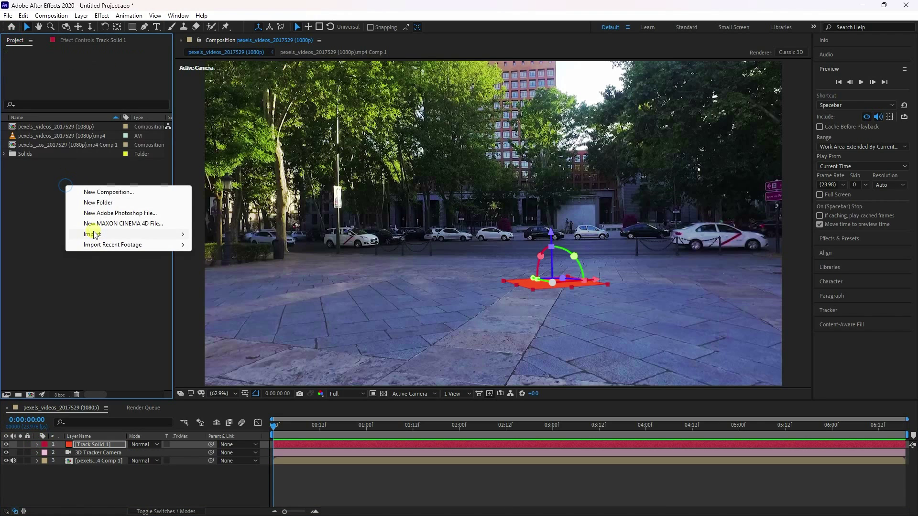
mouse_move(94, 234)
click(219, 233)
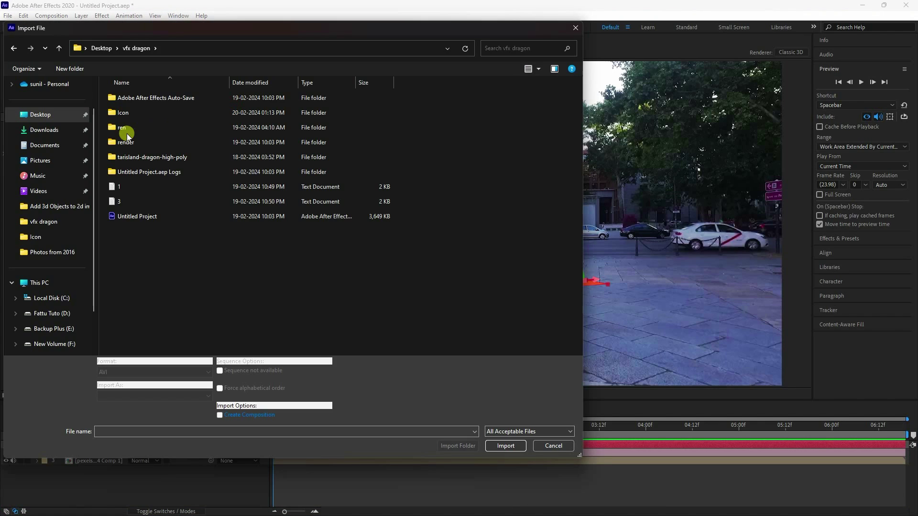
double_click(127, 133)
click(126, 130)
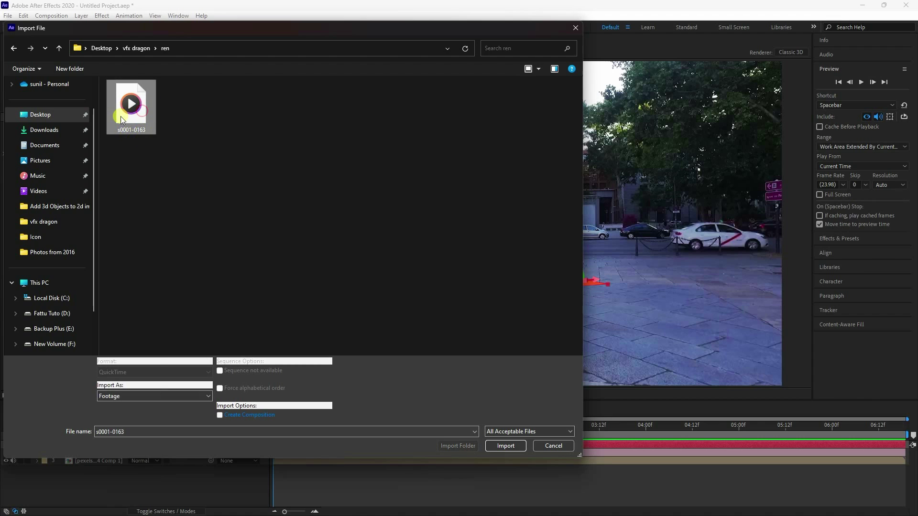
click(489, 446)
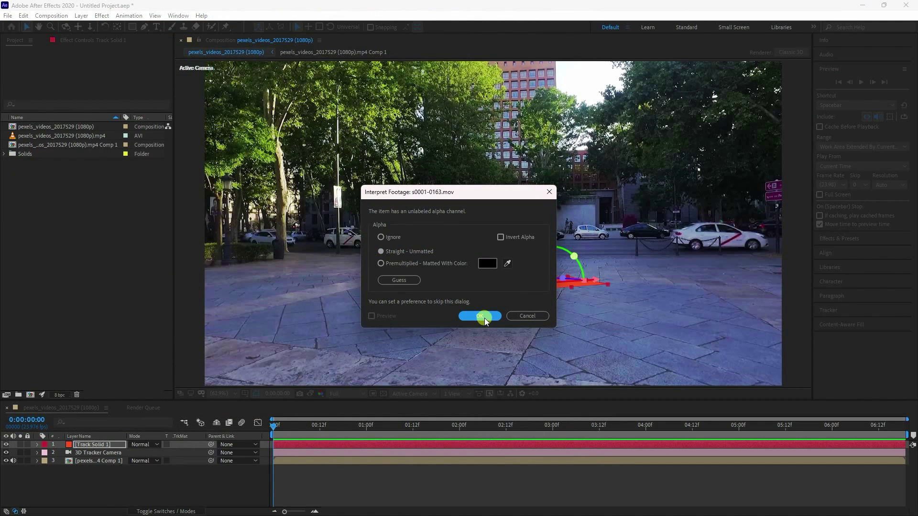
click(486, 316)
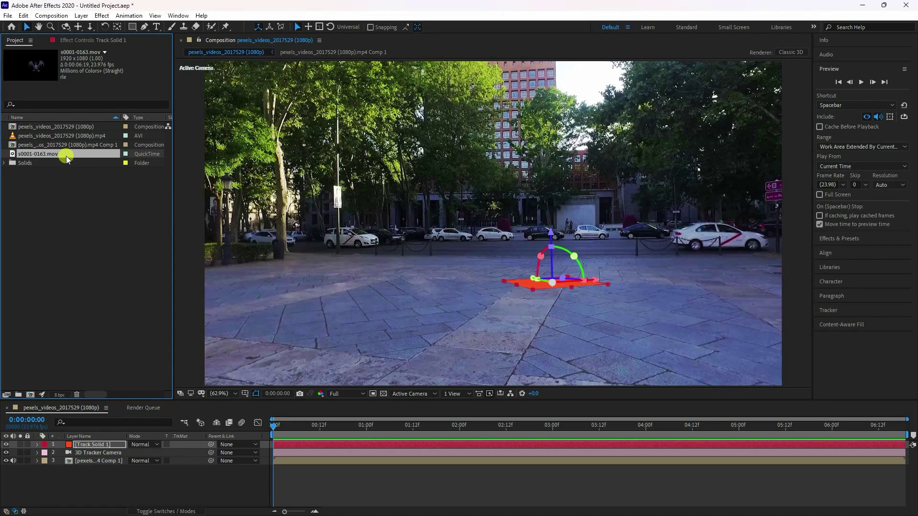
Step: Add s0001-0163.mov to the composition above Track Solid 1 and hide the Track Solid 1 layer
drag(66, 156, 89, 447)
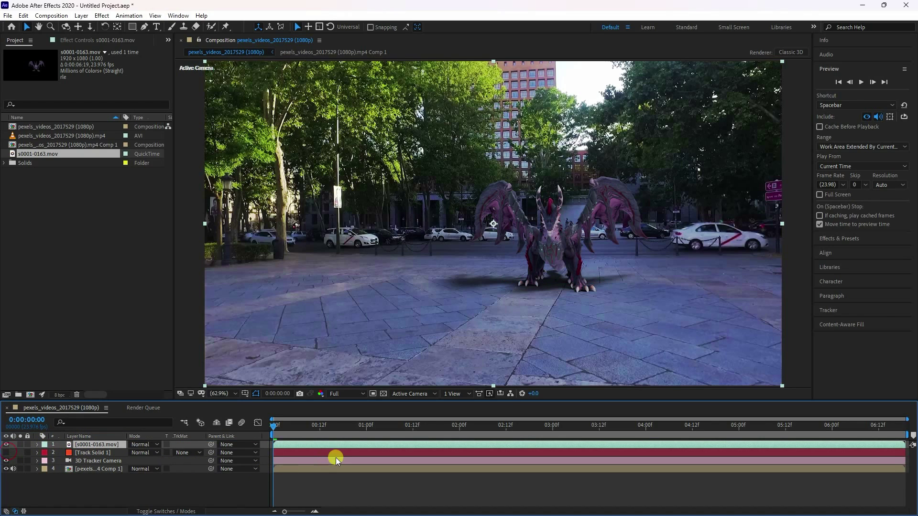
Step: Play the composite in an enlarged preview to check the rendered dragon against the street footage, and stop playback
click(860, 83)
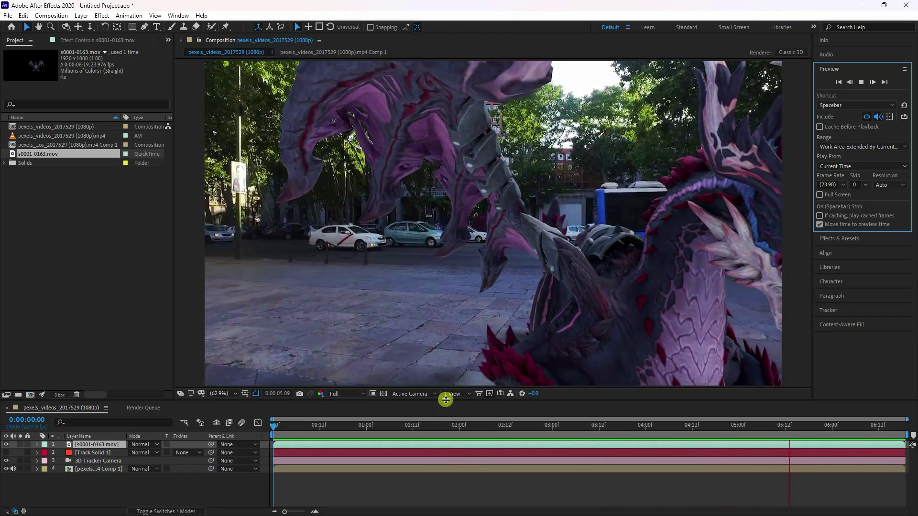
drag(445, 400, 436, 440)
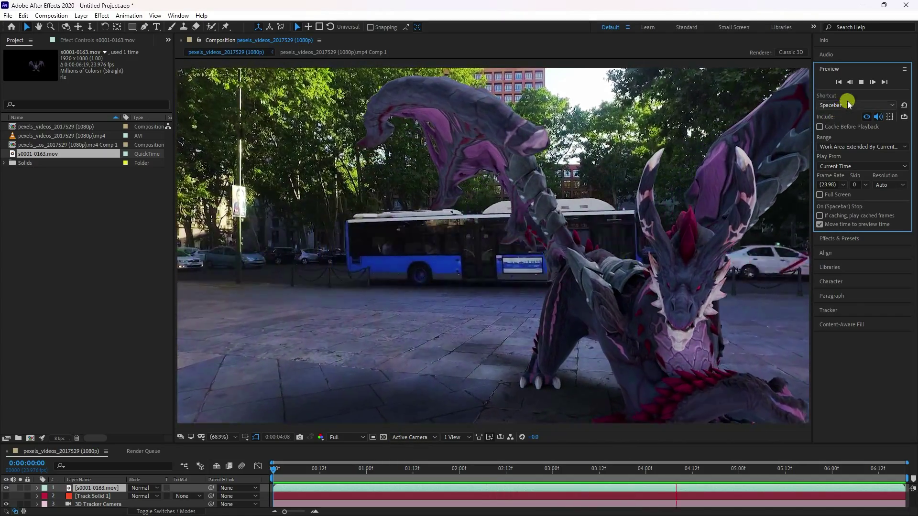
click(861, 81)
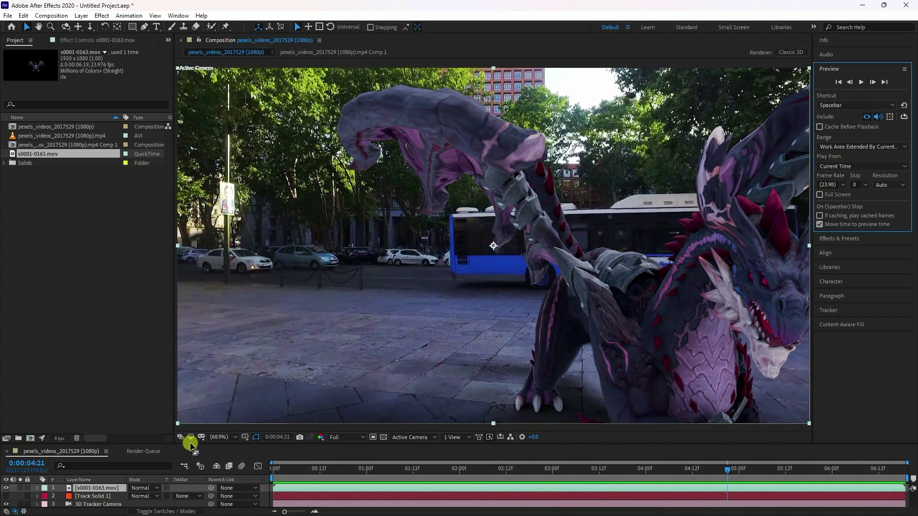
drag(191, 444, 197, 420)
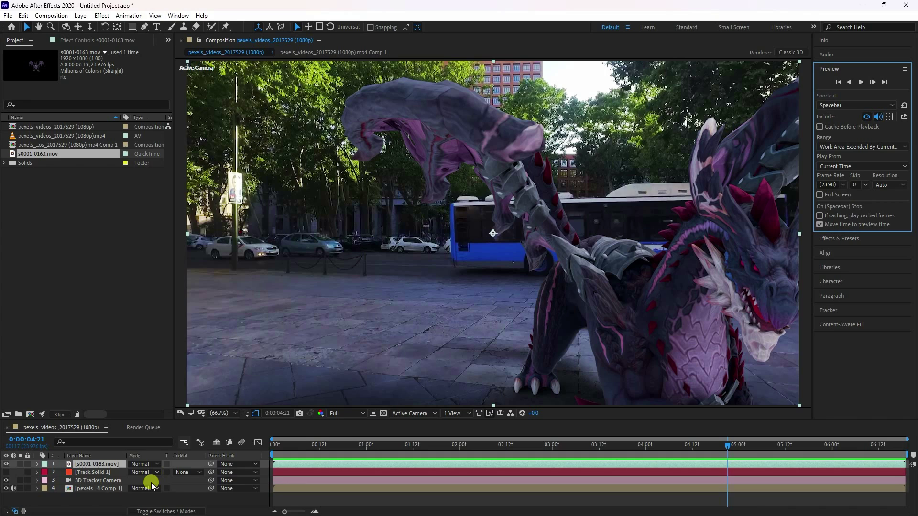
Step: Create a new adjustment layer above the s0001-0163.mov layer in the composition
right_click(135, 498)
mouse_move(162, 392)
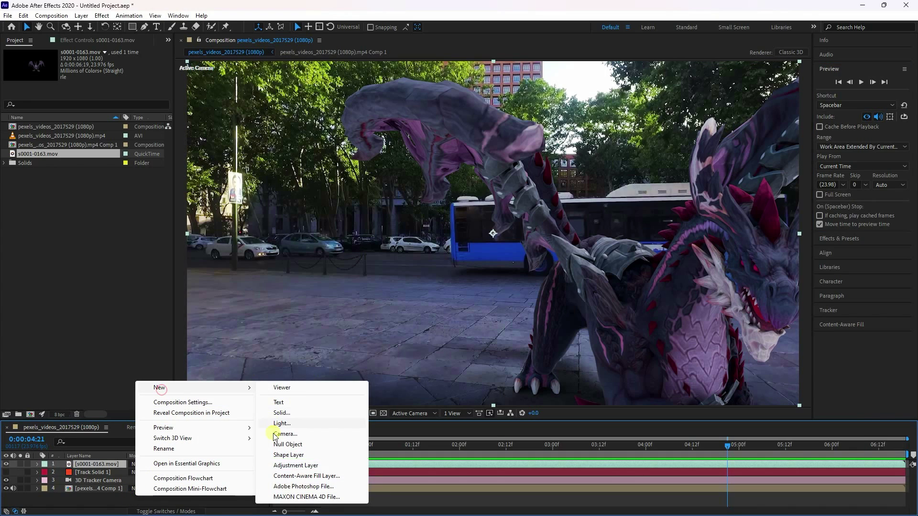
click(291, 466)
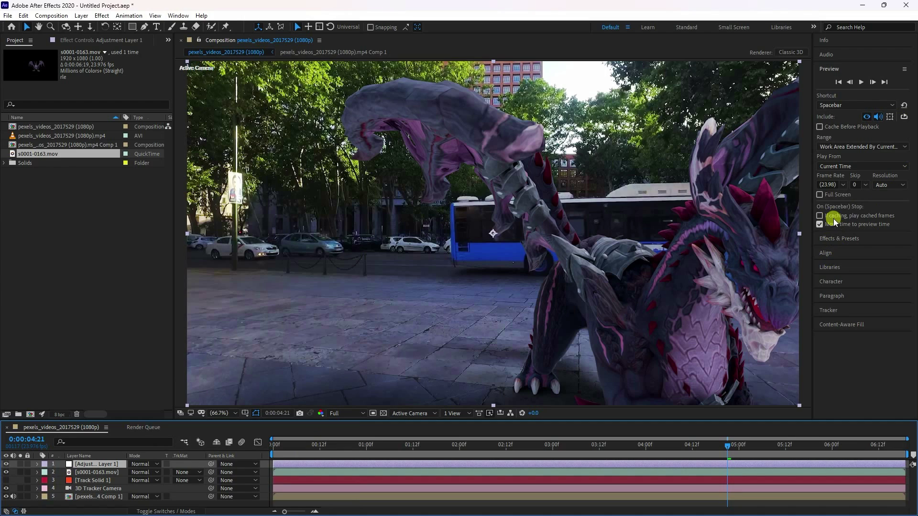
Step: Apply the Sharpen effect to the adjustment layer and set its Sharpen Amount to 10
click(837, 239)
click(848, 94)
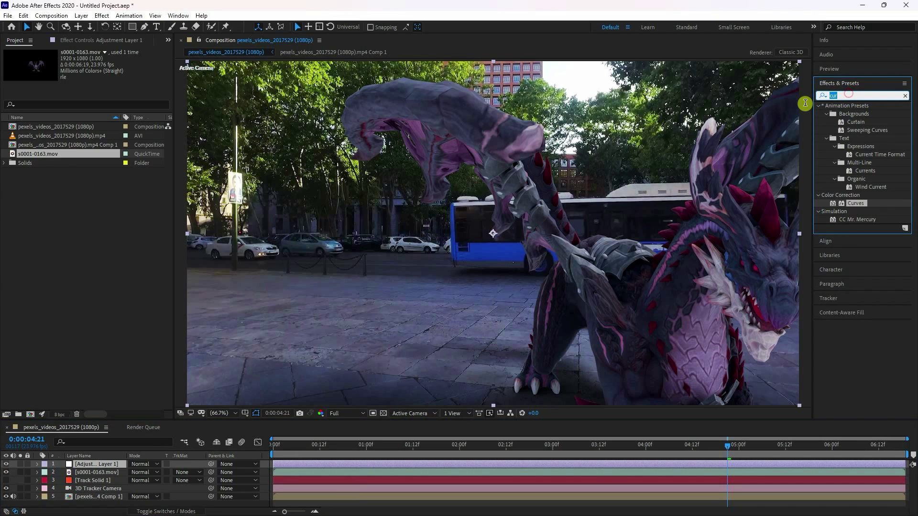
text(shar)
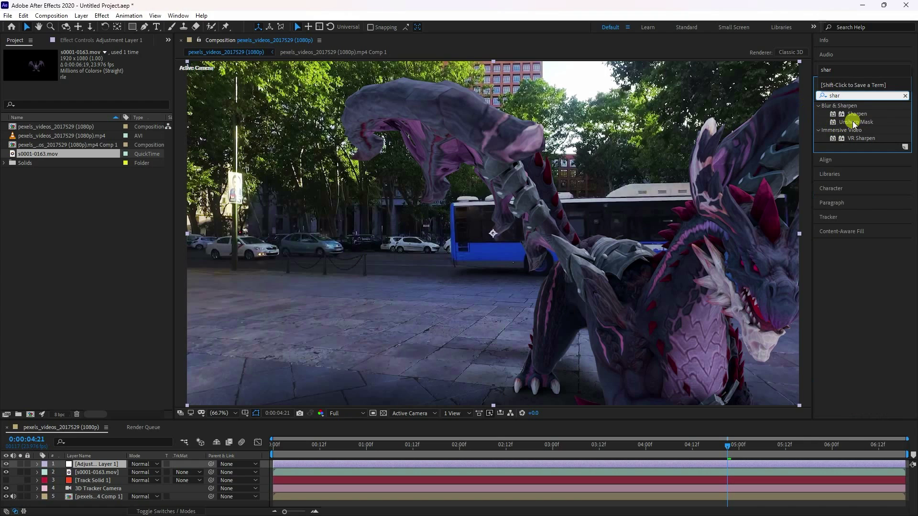
drag(853, 117, 95, 464)
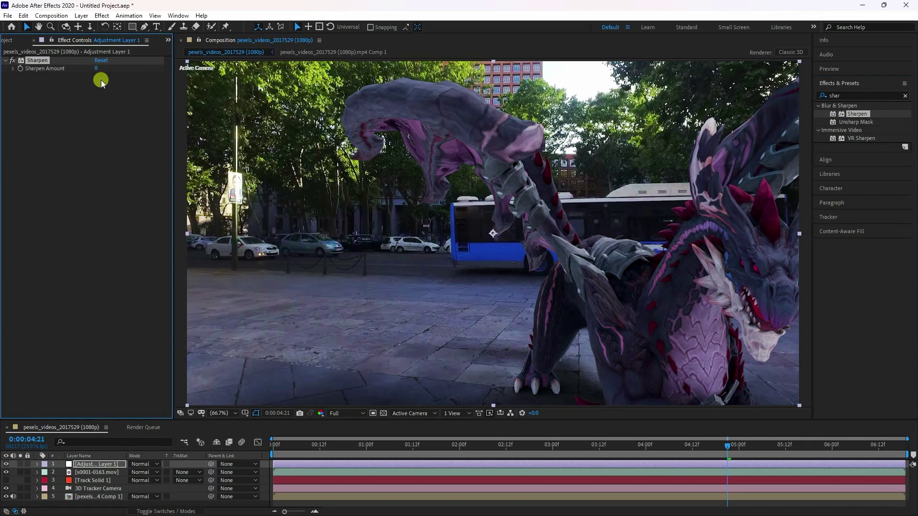
click(96, 69)
text(10)
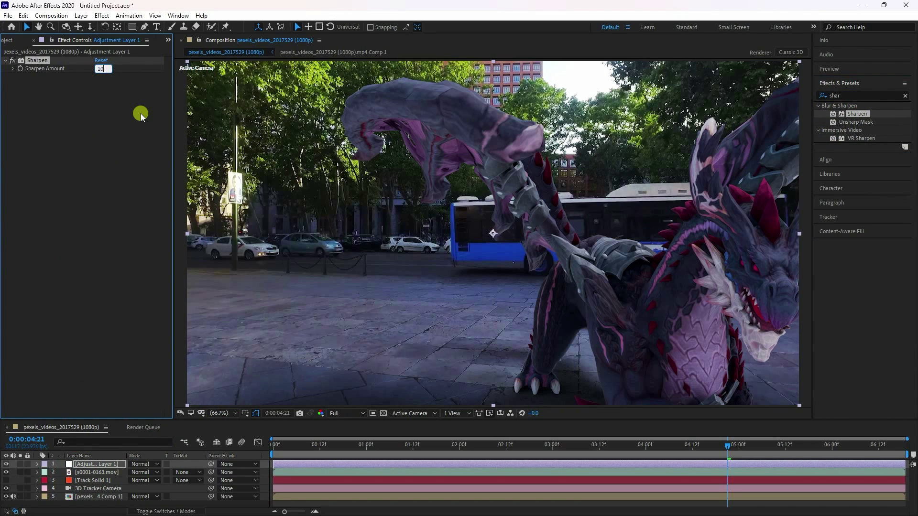
key(Return)
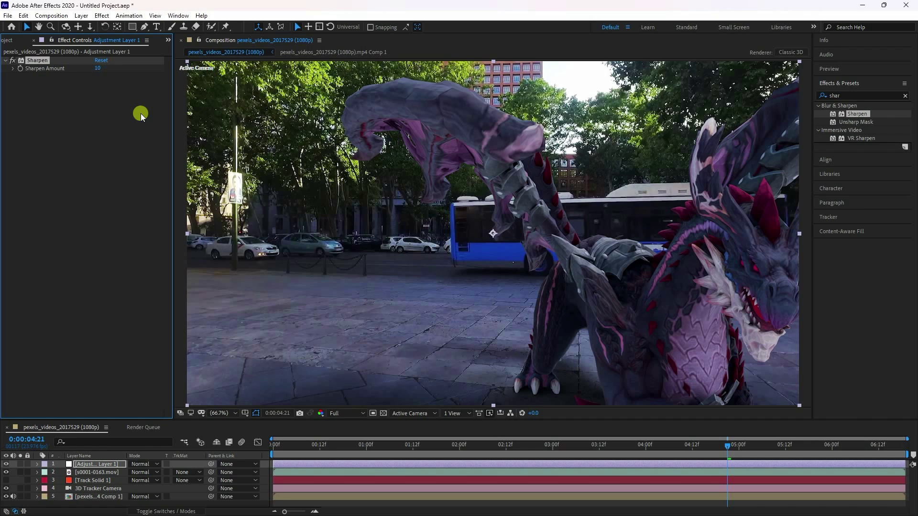
Step: Apply the Curves effect to the adjustment layer, raising the RGB curve slightly in the highlights and adding a control point in the shadows
click(852, 95)
text(cur)
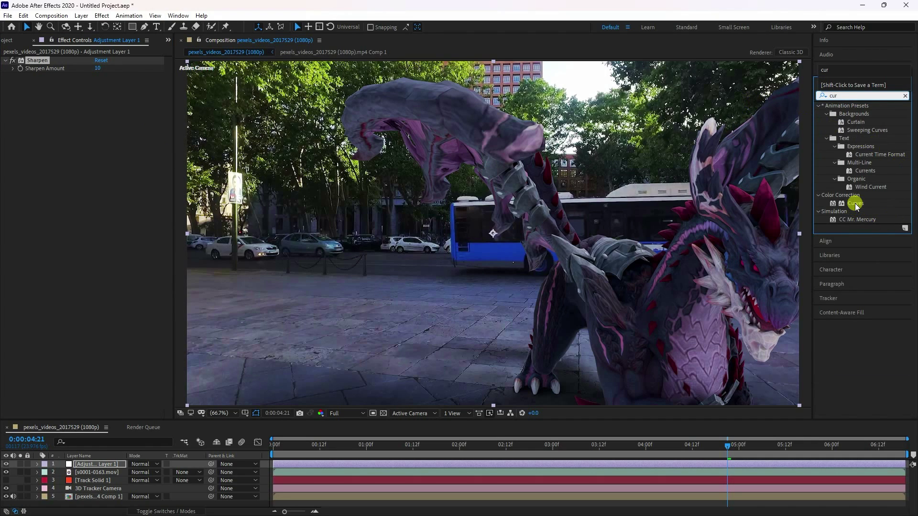
drag(855, 205, 108, 460)
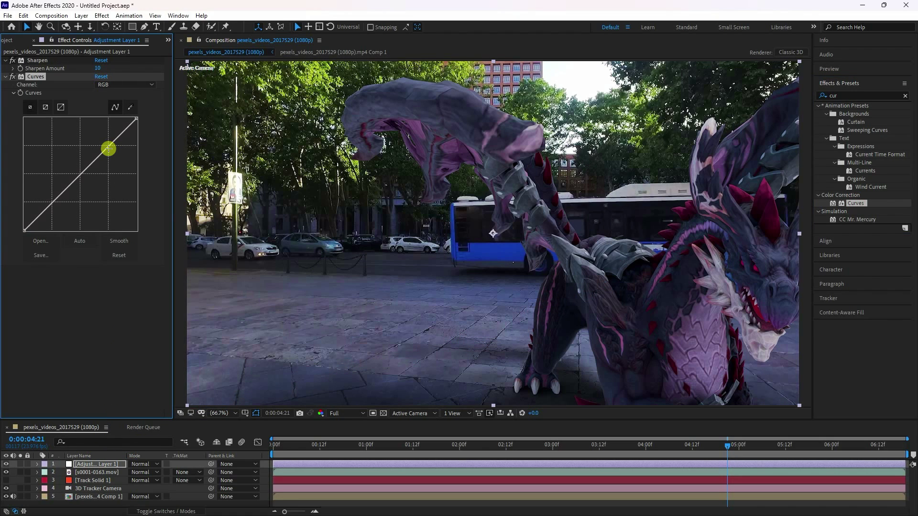
drag(105, 151, 99, 148)
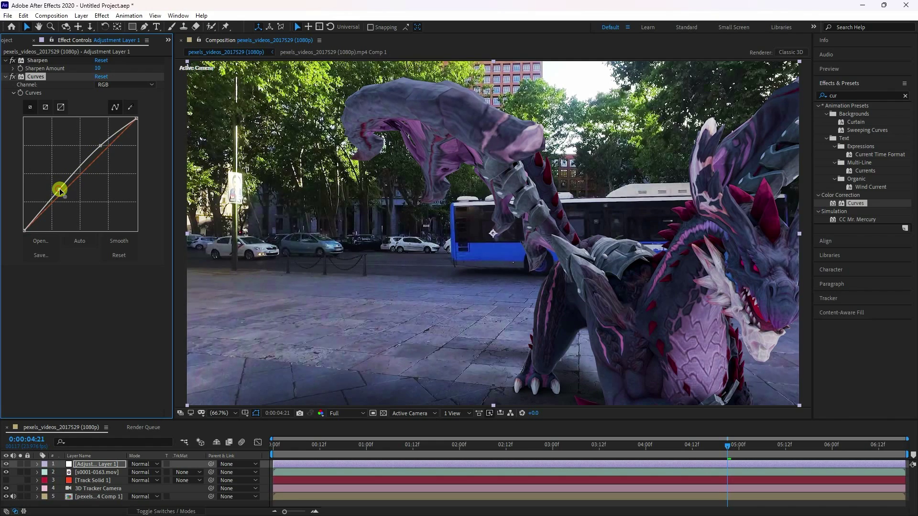
drag(61, 188, 60, 189)
click(391, 174)
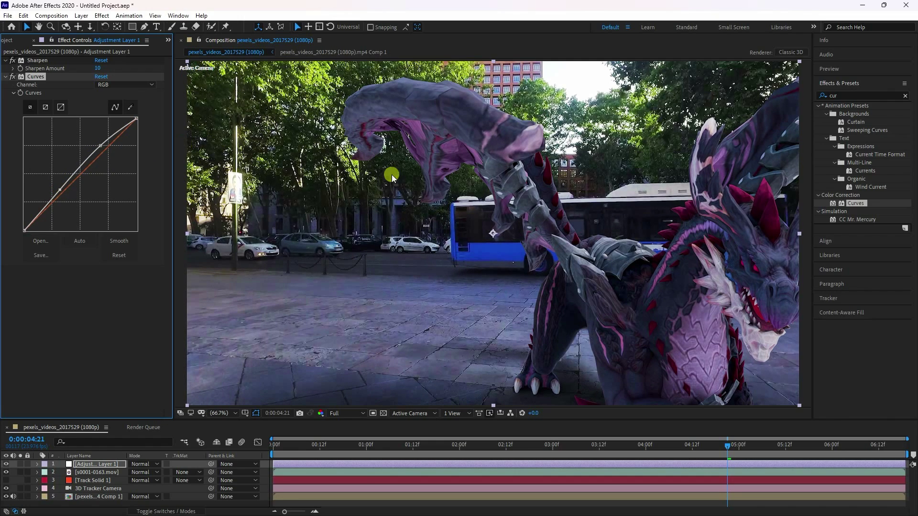
Step: Apply the Levels effect to the adjustment layer and brighten the midtones with a Gamma of 1.25
double_click(865, 94)
key(BackSpace)
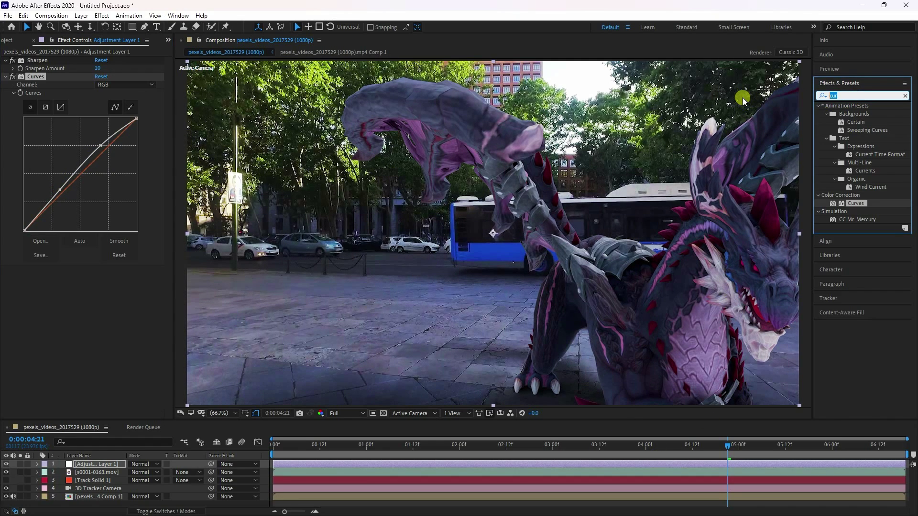
text(level)
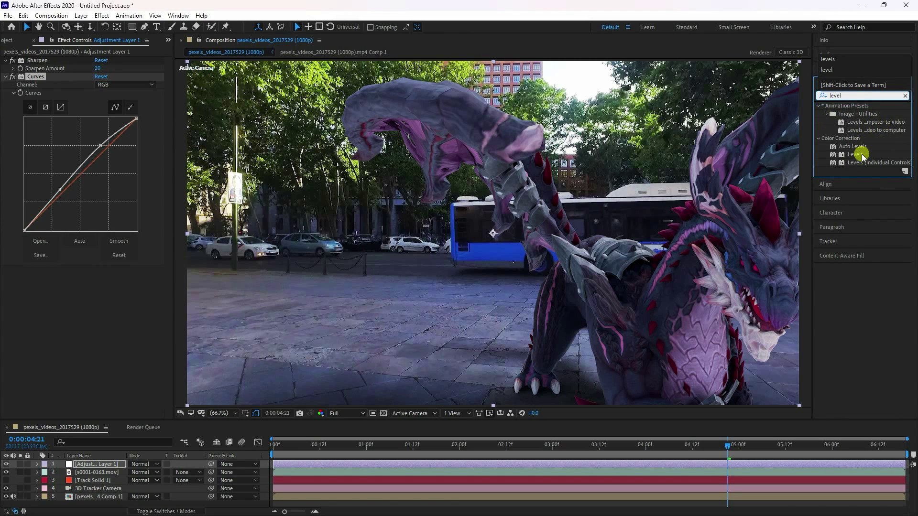
drag(863, 154, 116, 334)
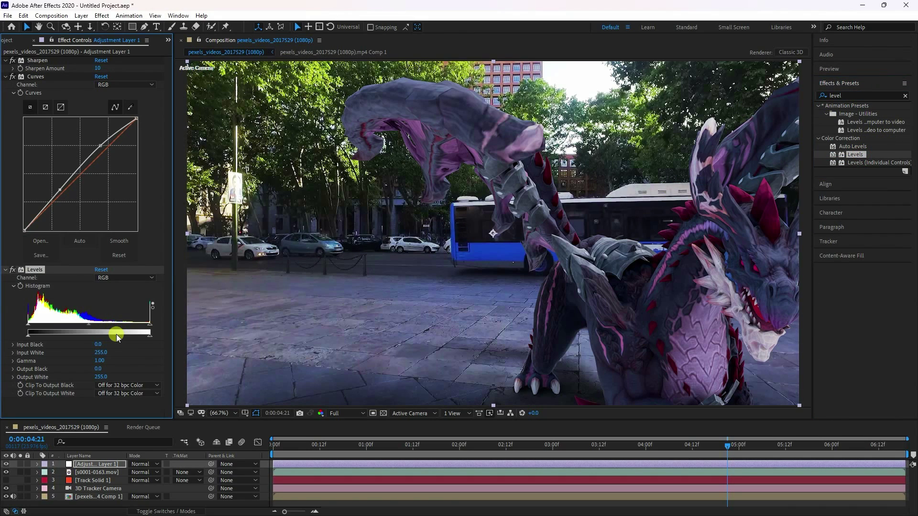
mouse_move(28, 323)
mouse_down()
mouse_move(40, 327)
mouse_move(12, 329)
mouse_up()
drag(91, 326, 80, 323)
click(551, 274)
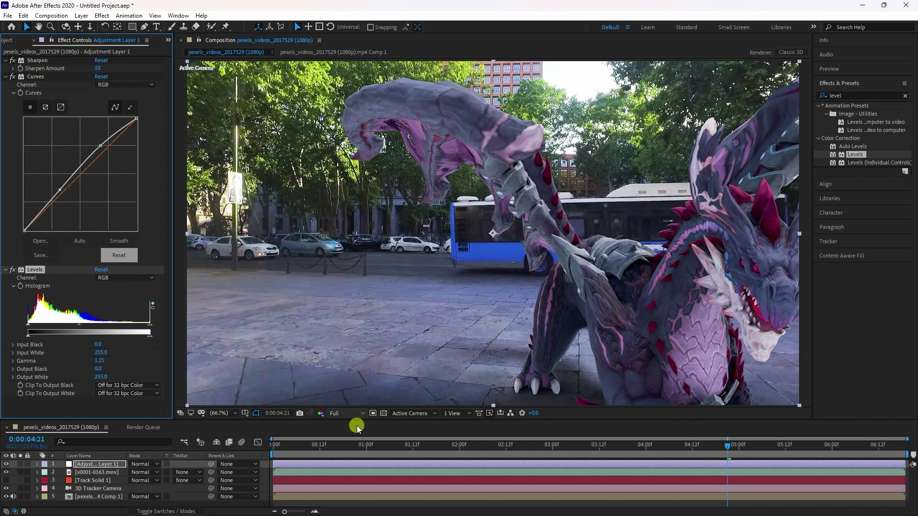
Step: Play the composition from the first frame to check the color-corrected dragon composite
click(832, 69)
click(838, 82)
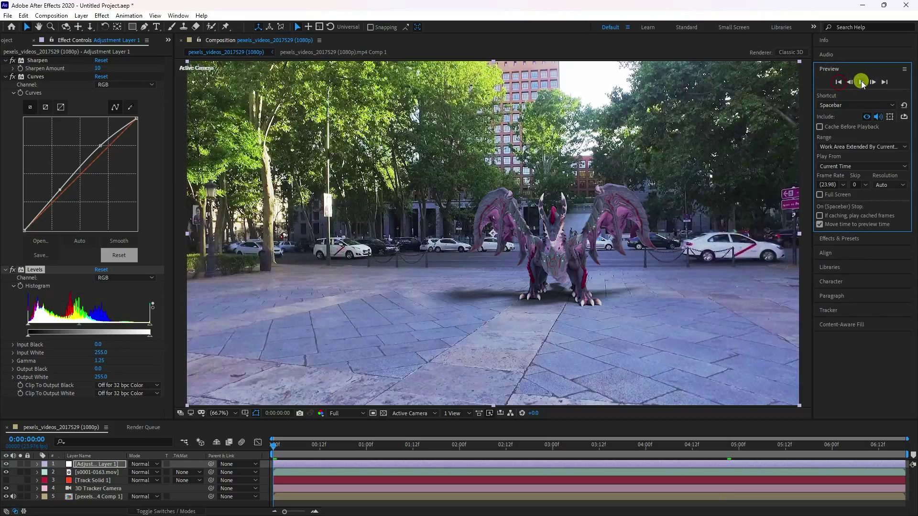
click(861, 82)
click(640, 293)
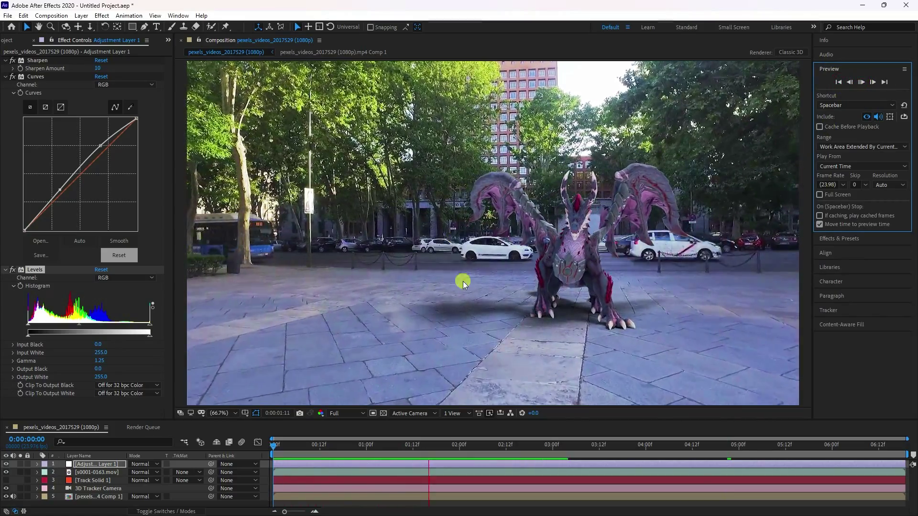